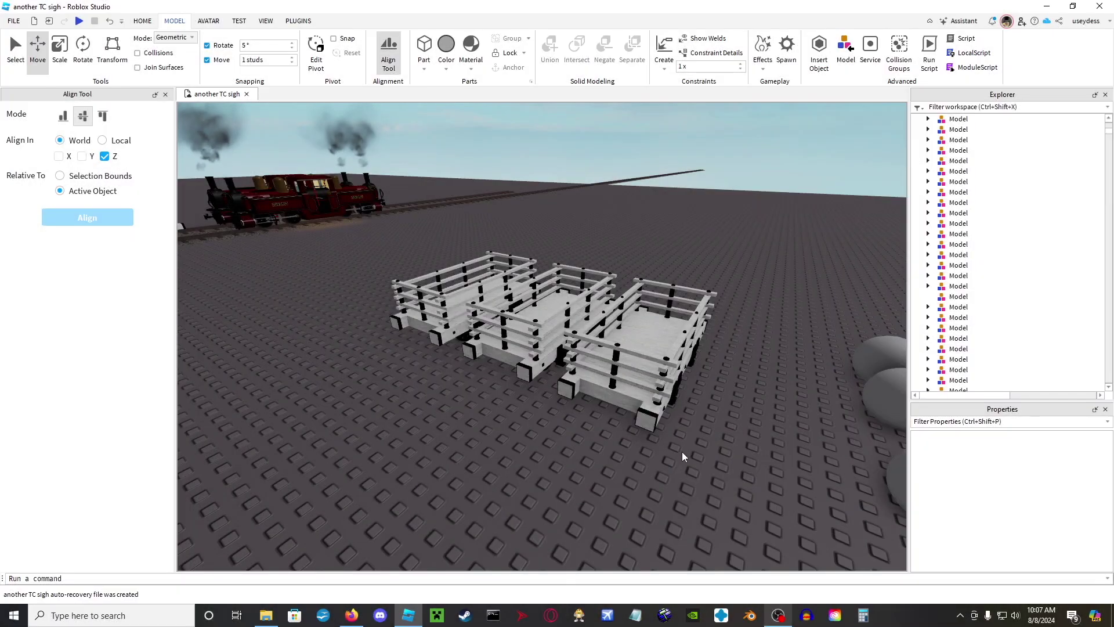
Examine the row of three slate wagons on the baseplate from the side and from the end
key(d)
right_drag(722, 470, 720, 468)
key(w)
key(w)
key(q)
key(w)
key(s)
key(w)
key(d)
scroll(722, 470, up, 2)
key(a)
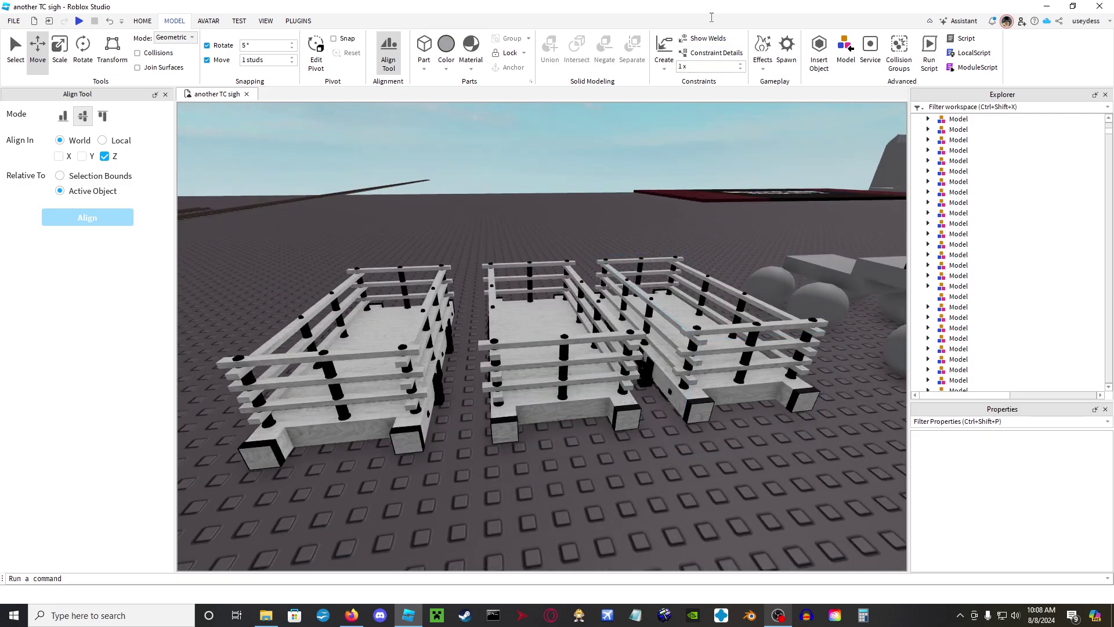
Examine the middle slate wagon's deck, constraint markers, and the wheels and axles beneath it
key(w)
right_drag(645, 198, 643, 197)
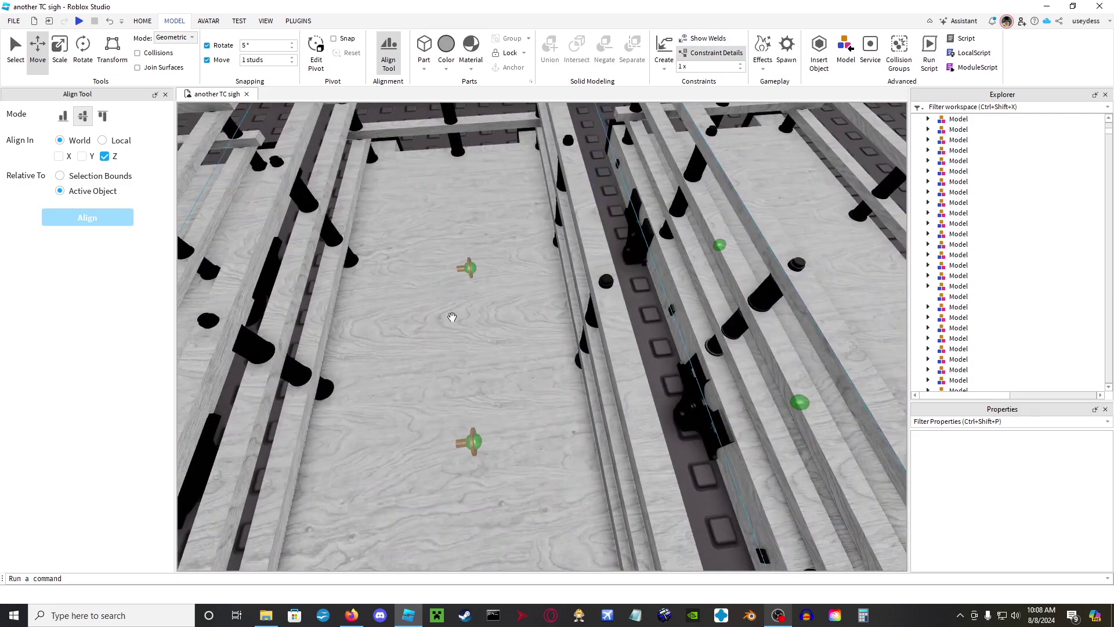
key(d)
right_drag(480, 273, 480, 273)
key(w)
scroll(444, 280, down, 6)
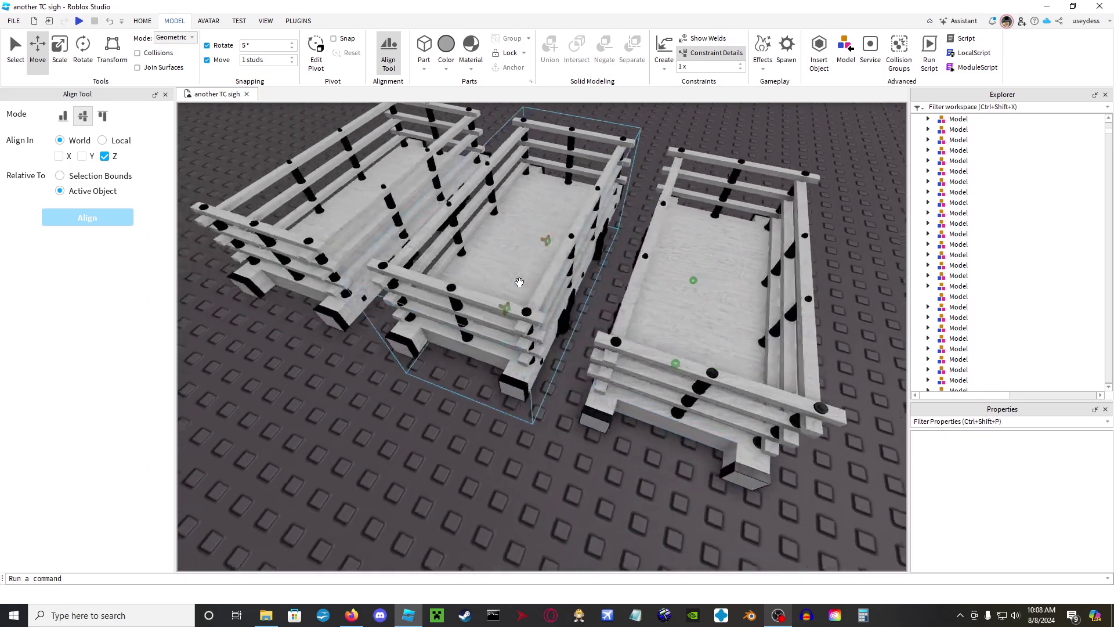
key(d)
right_drag(585, 472, 584, 471)
key(a)
key(w)
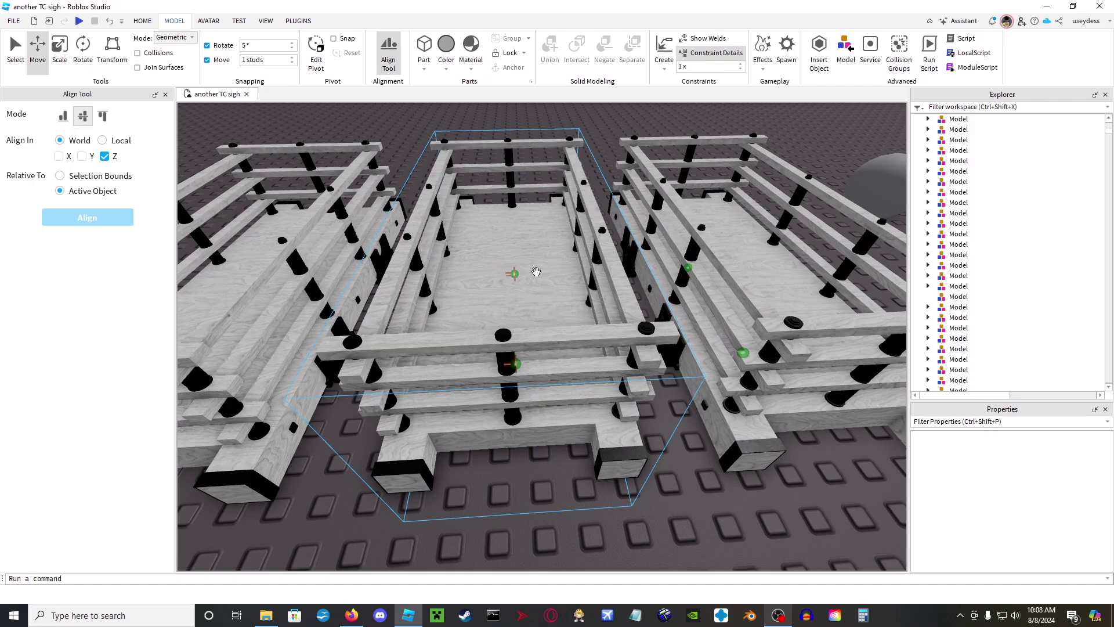
scroll(536, 271, up, 10)
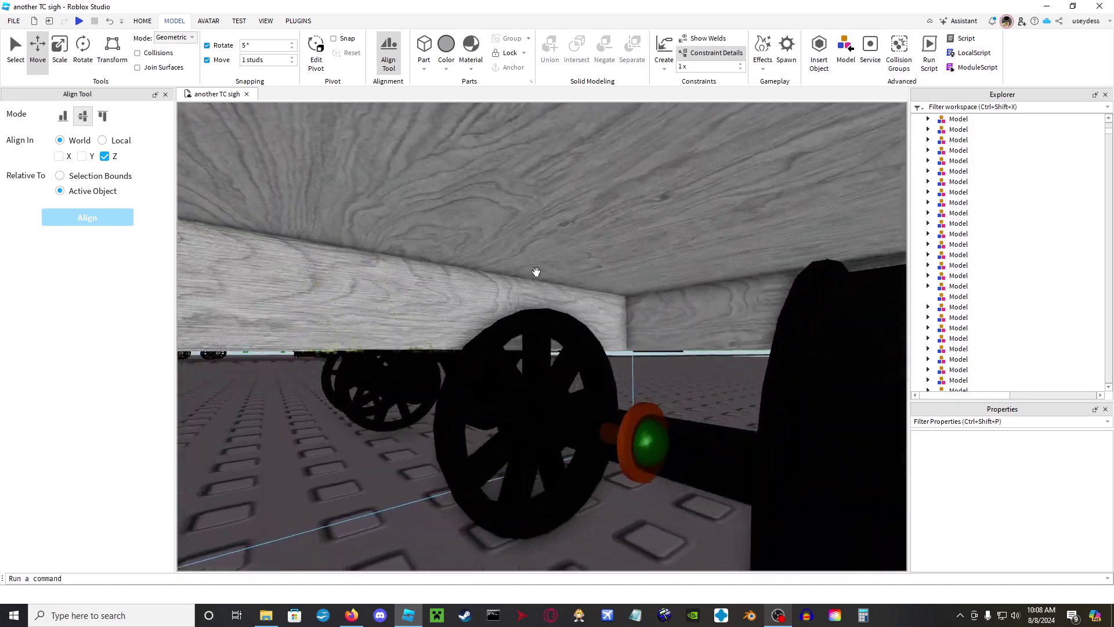
scroll(646, 441, down, 10)
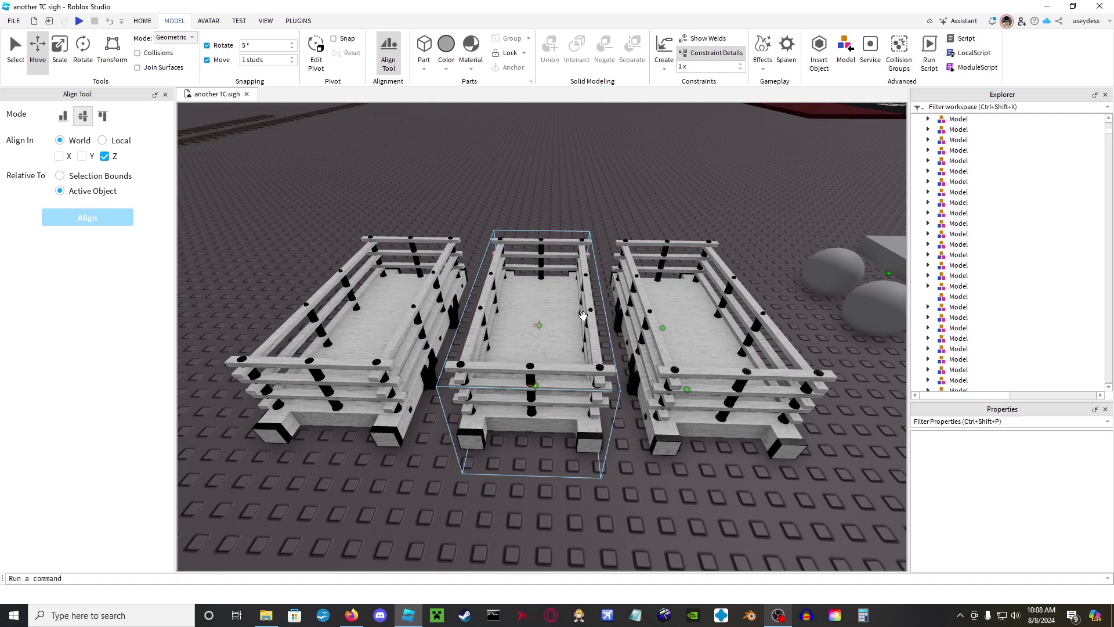
Compare the constraint markers of the middle slate wagon with those of the wagon nearest the grey spheres
key(d)
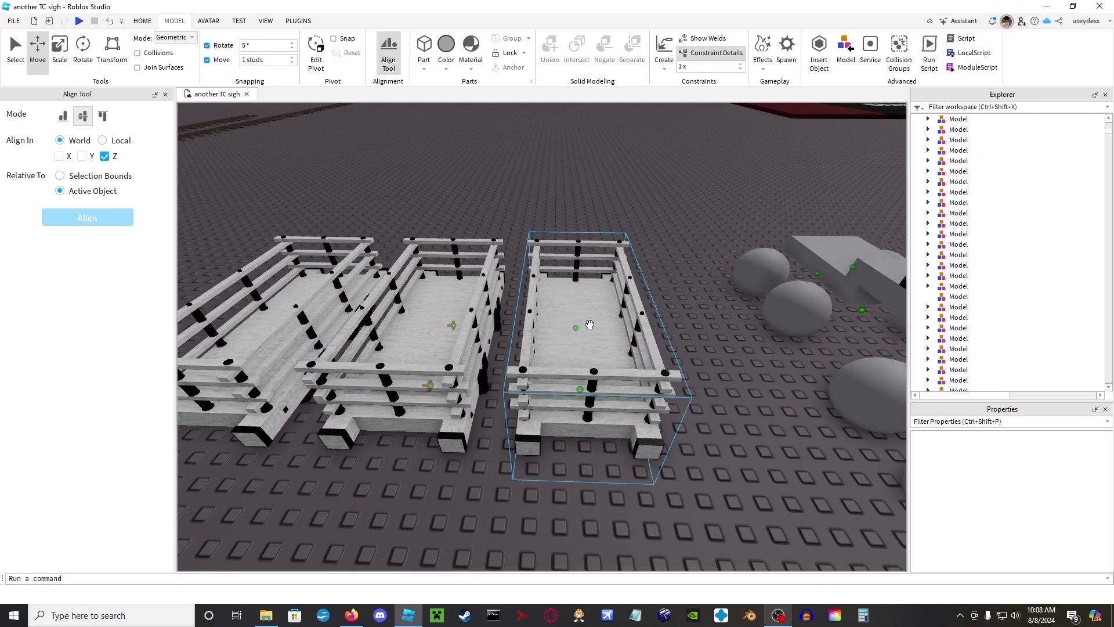
scroll(588, 326, up, 10)
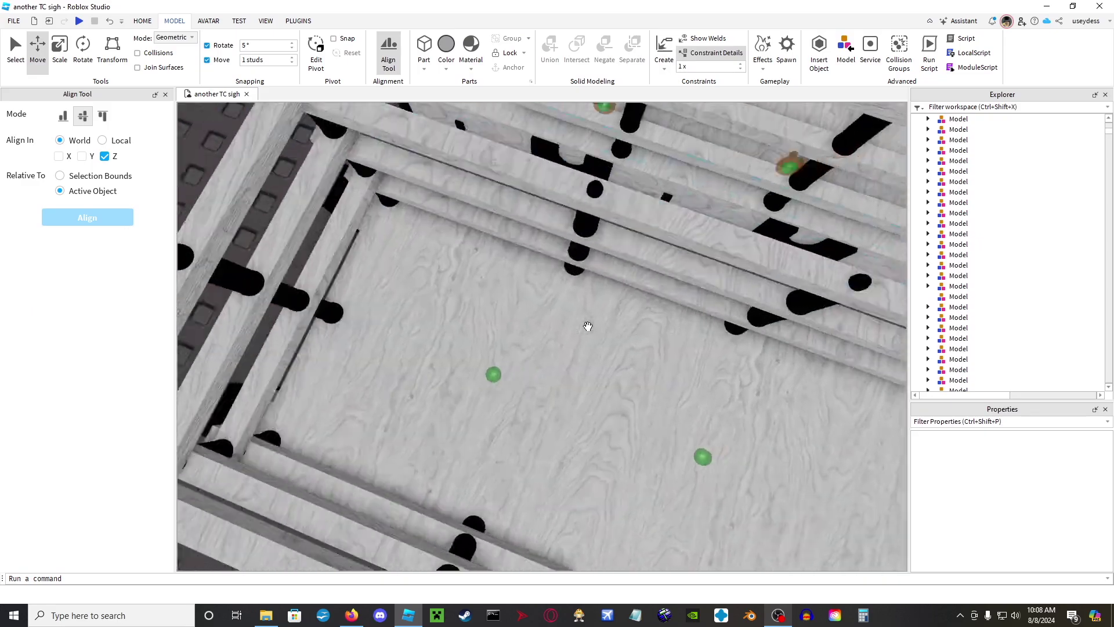
scroll(588, 326, down, 8)
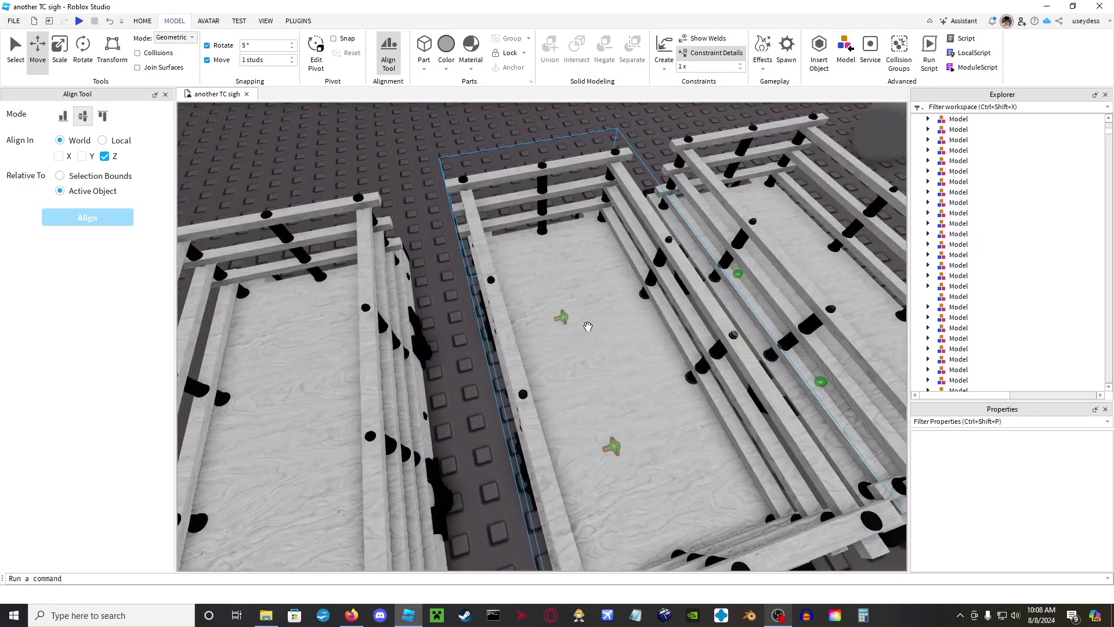
key(d)
right_drag(588, 326, 588, 326)
scroll(588, 326, down, 5)
key(d)
right_drag(520, 253, 520, 253)
middle_drag(520, 253, 567, 239)
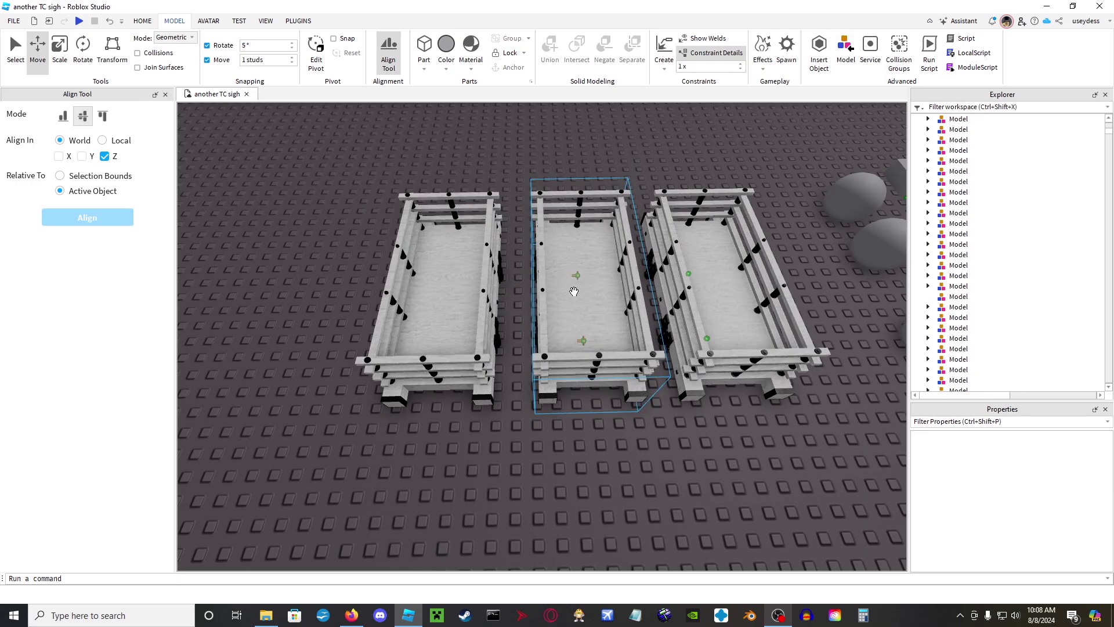
right_drag(576, 289, 572, 288)
key(d)
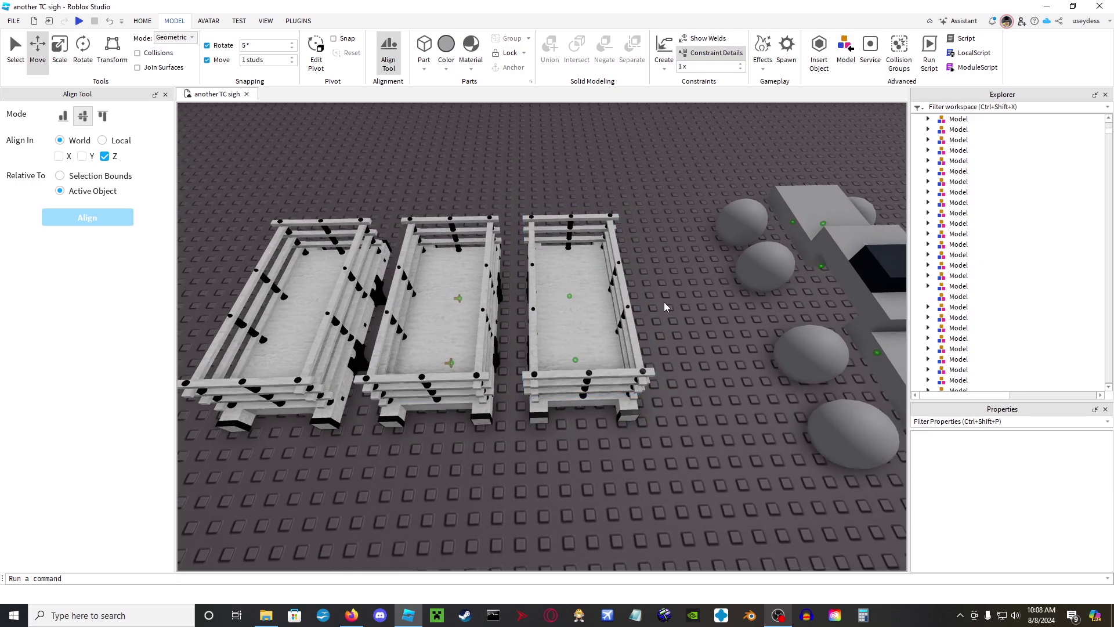
Start a playtest at the current view location beside the red Merlin locomotives
right_drag(650, 345, 653, 346)
key(w)
scroll(652, 346, up, 5)
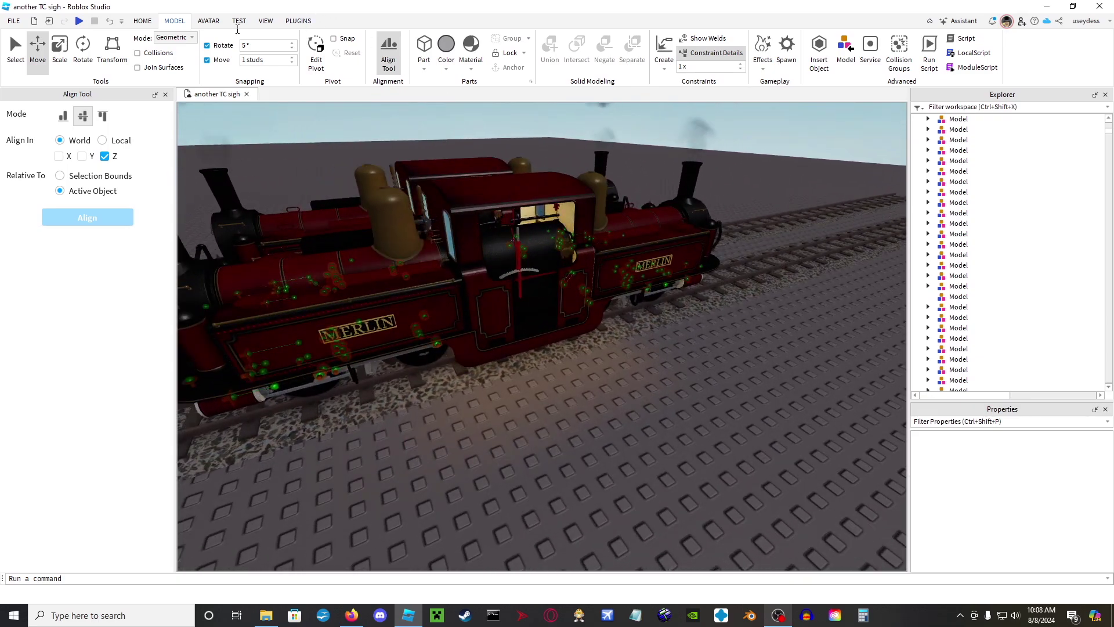
click(238, 22)
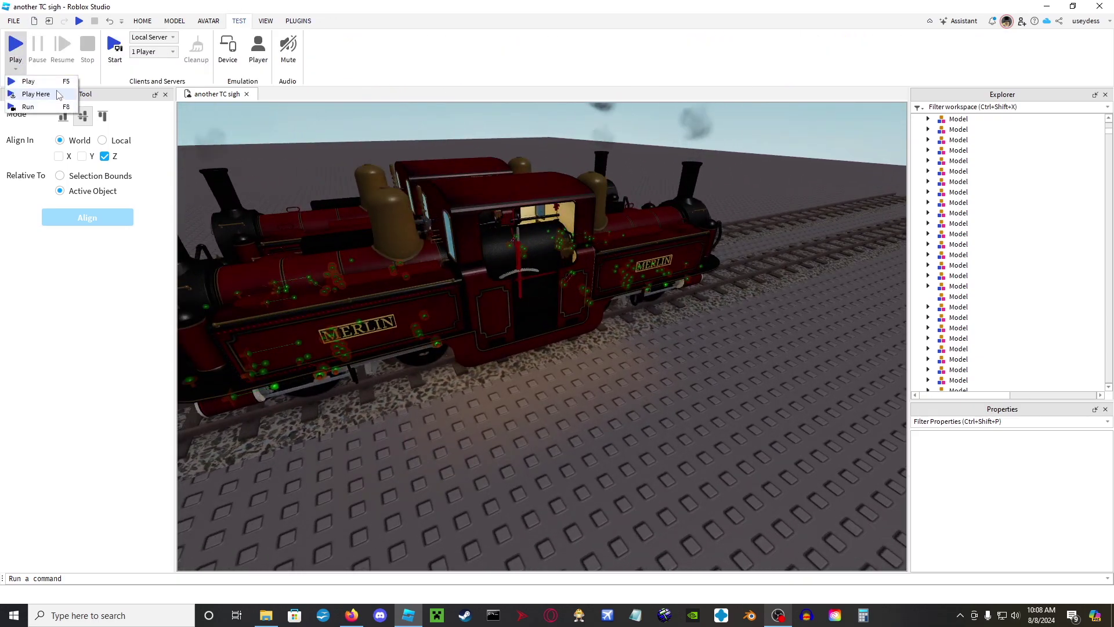
click(36, 94)
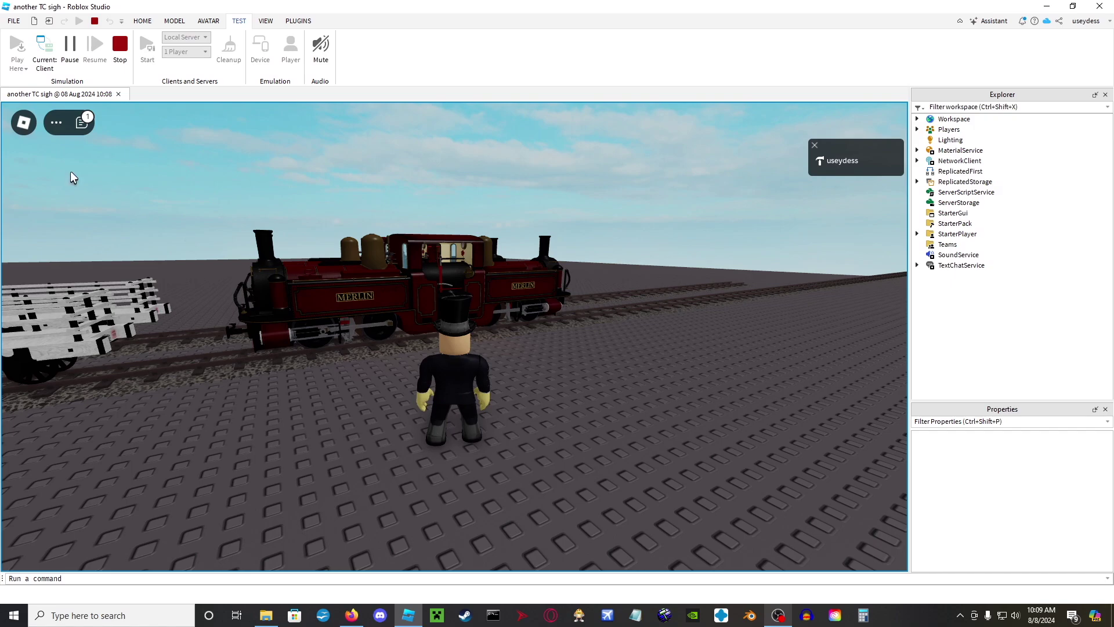
Board the Merlin locomotive on the far track, test-drive it and get off
key(w)
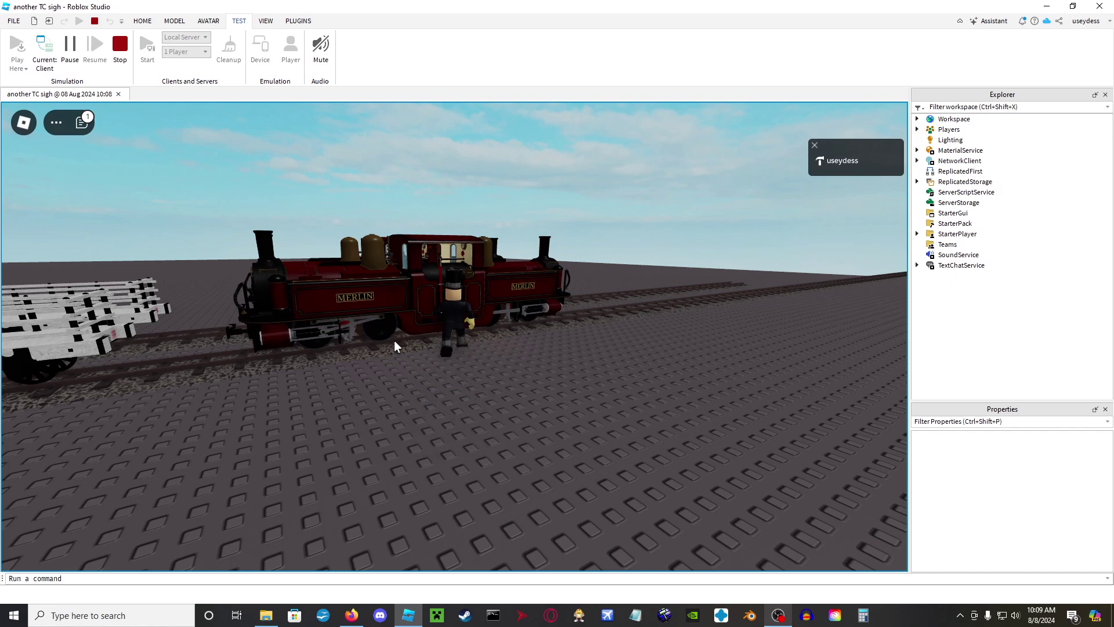
right_drag(467, 372, 469, 376)
key(space)
key(w)
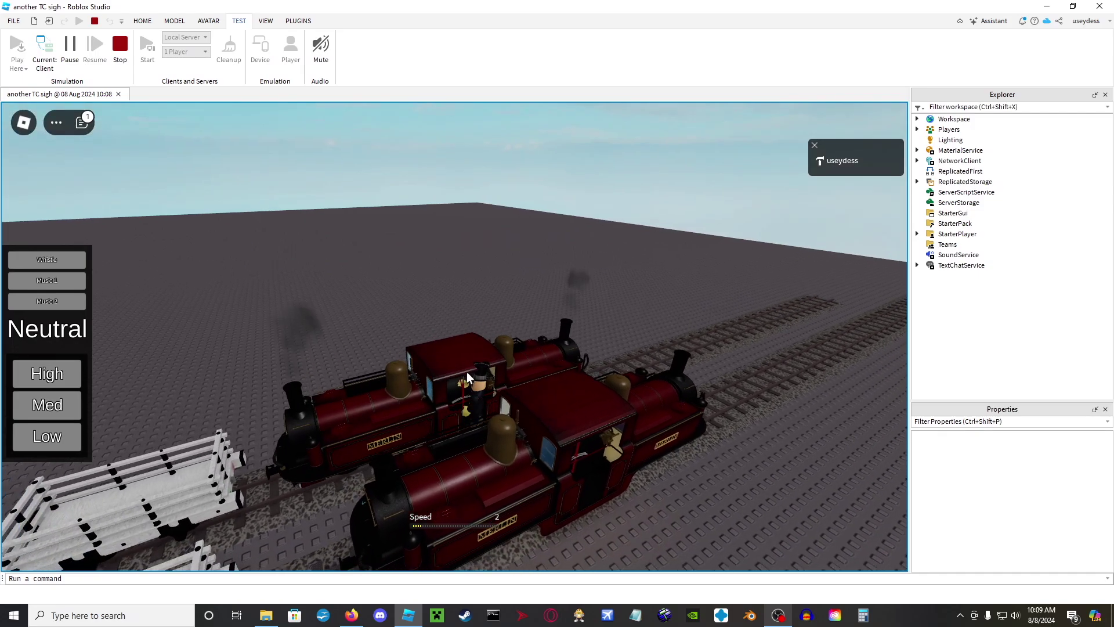
right_drag(468, 376, 468, 415)
key(space)
Walk the character back along the tracks to the locomotive coupled to a slate wagon
key(a)
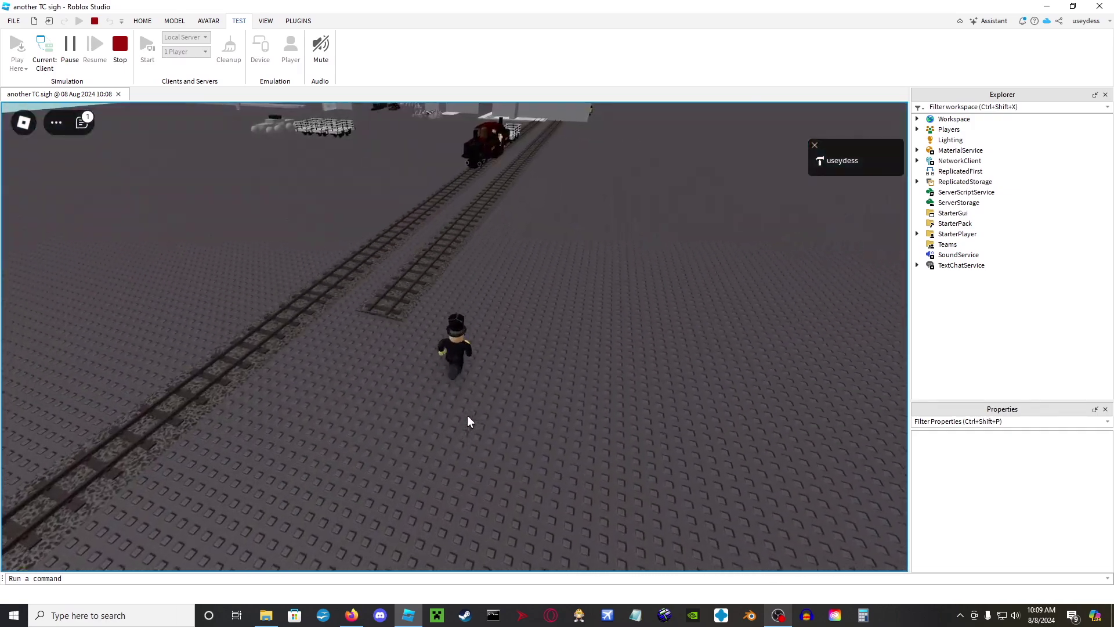
key(w)
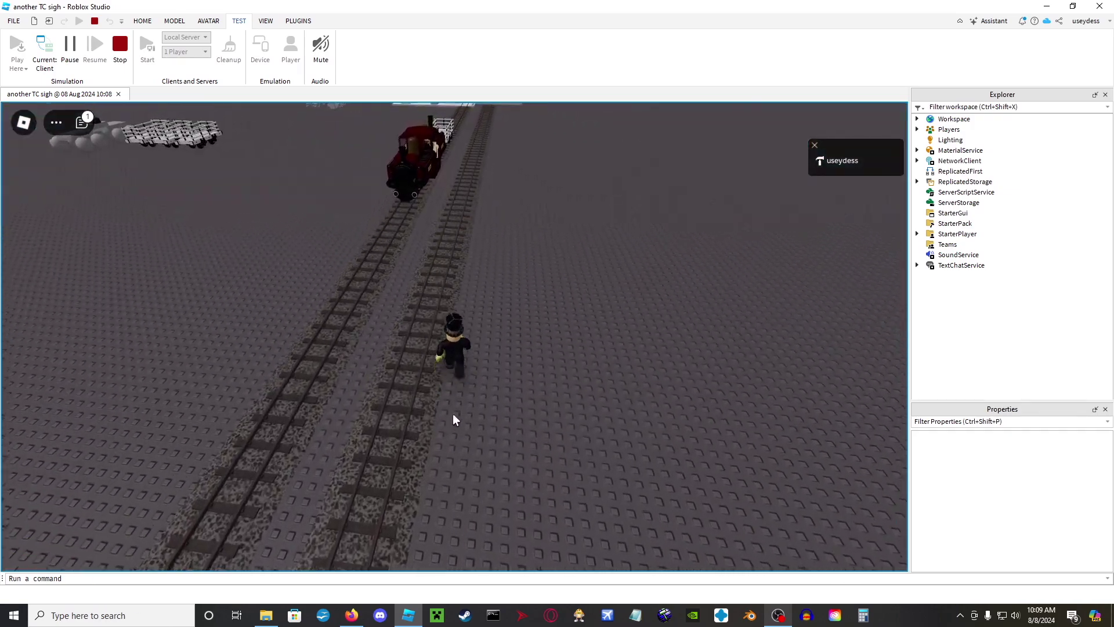
scroll(454, 385, up, 2)
key(a)
scroll(450, 389, down, 2)
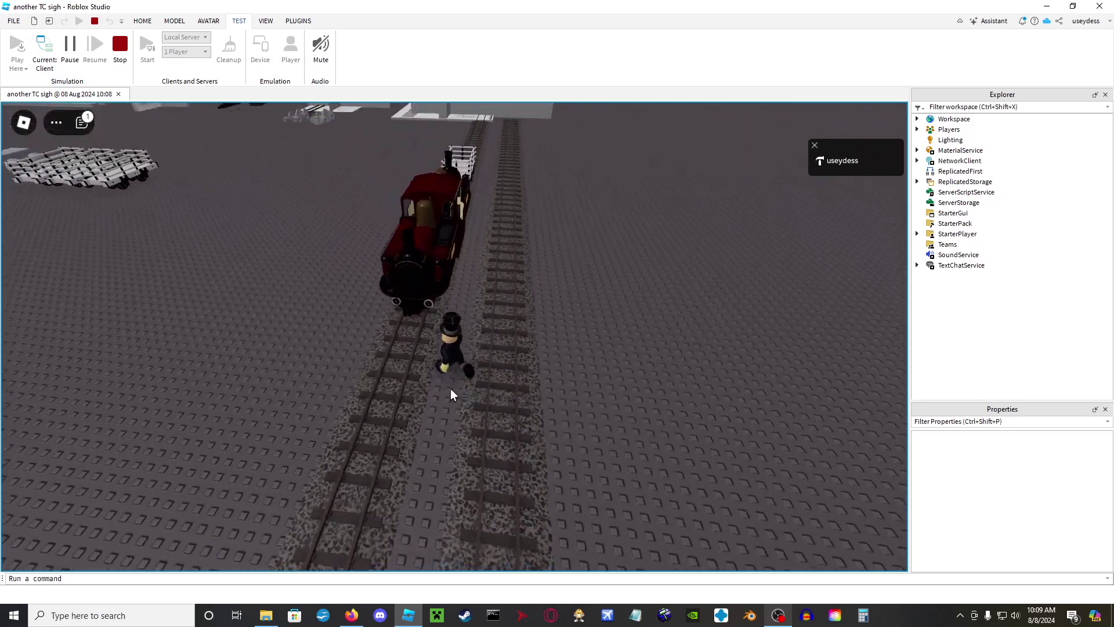
scroll(449, 388, up, 3)
Drive the locomotive with its coupled slate wagon along the track, and end the playtest
key(w)
right_drag(448, 389, 437, 395)
scroll(437, 396, up, 3)
key(w)
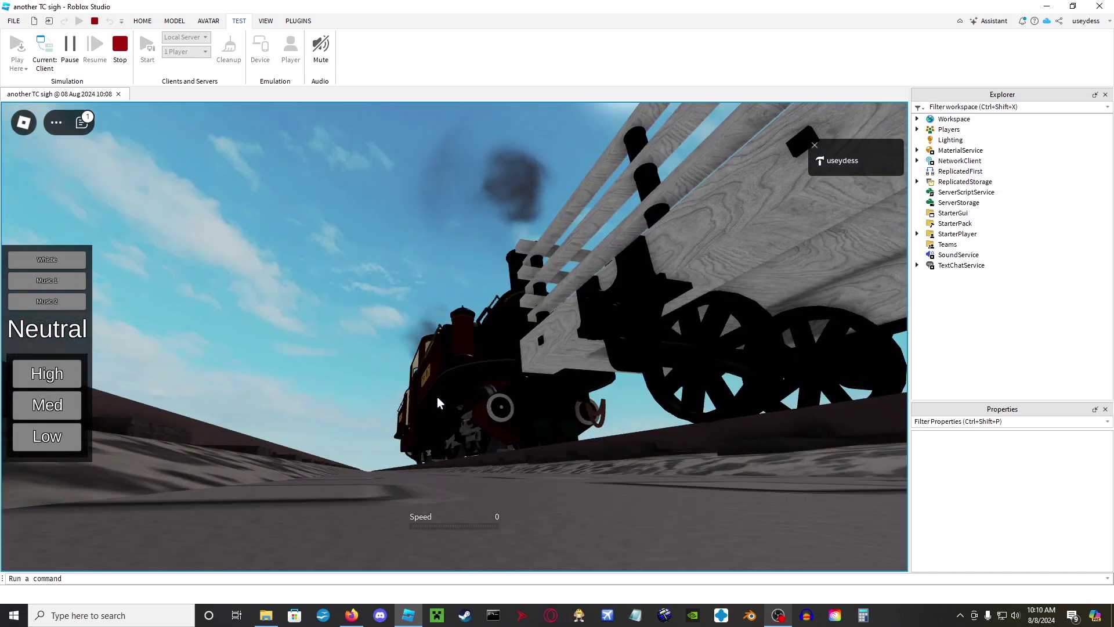
key(w)
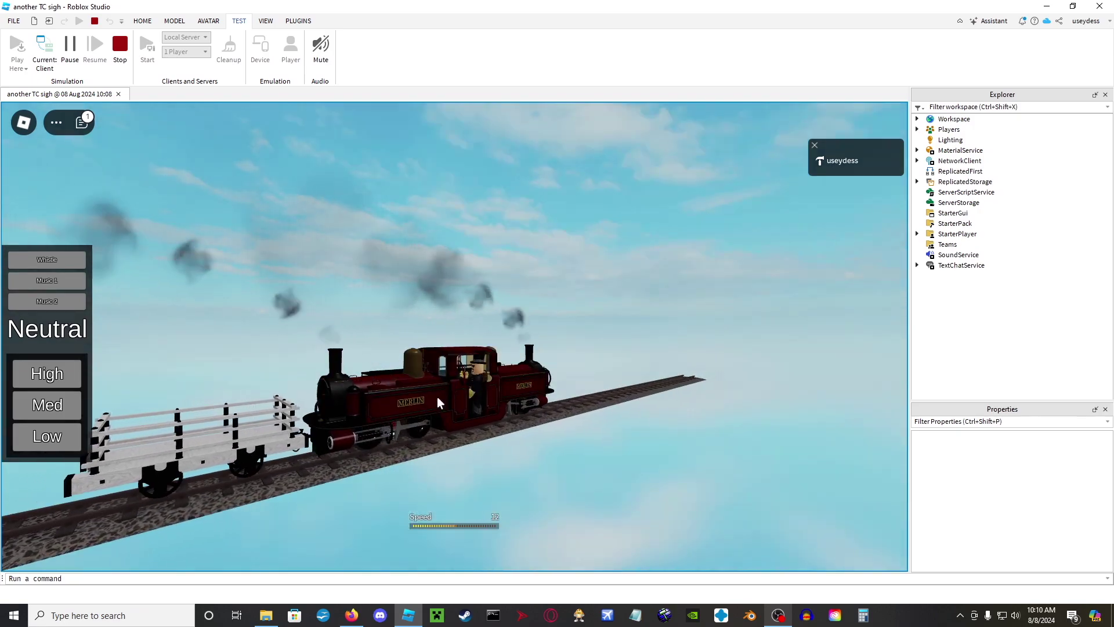
click(95, 21)
Compare the three parked slate wagons from above and from their ends
scroll(468, 300, up, 10)
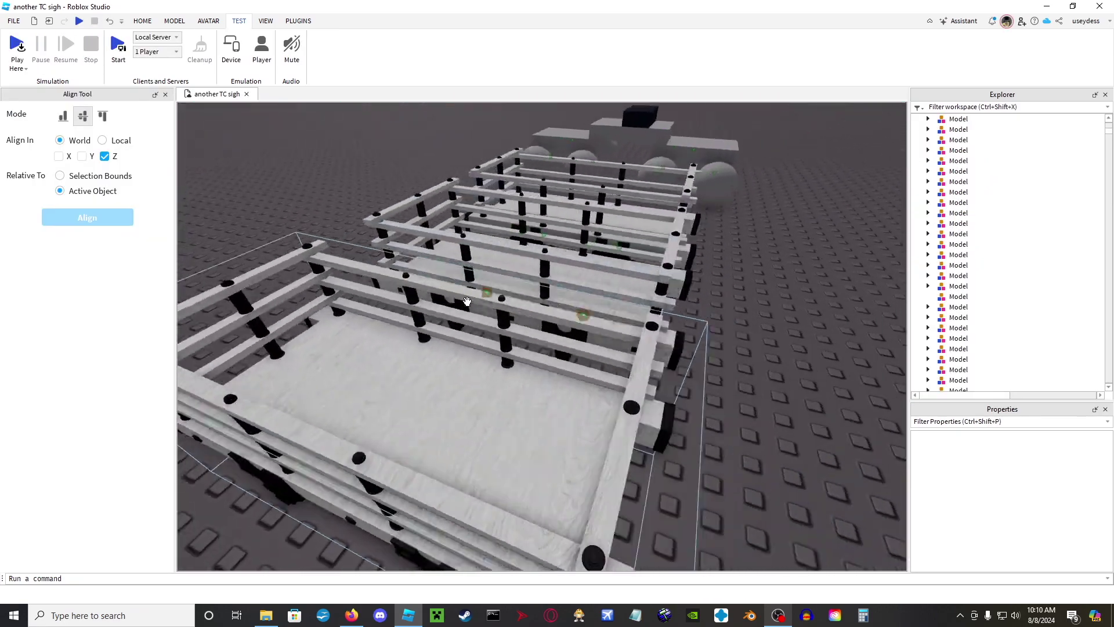
right_drag(469, 300, 469, 300)
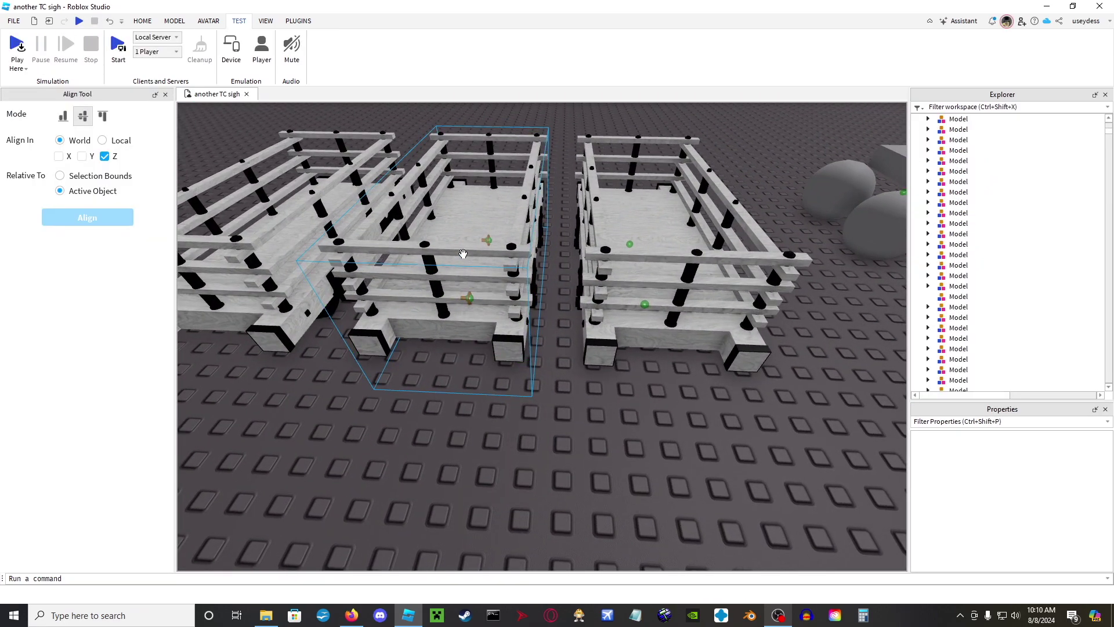
key(d)
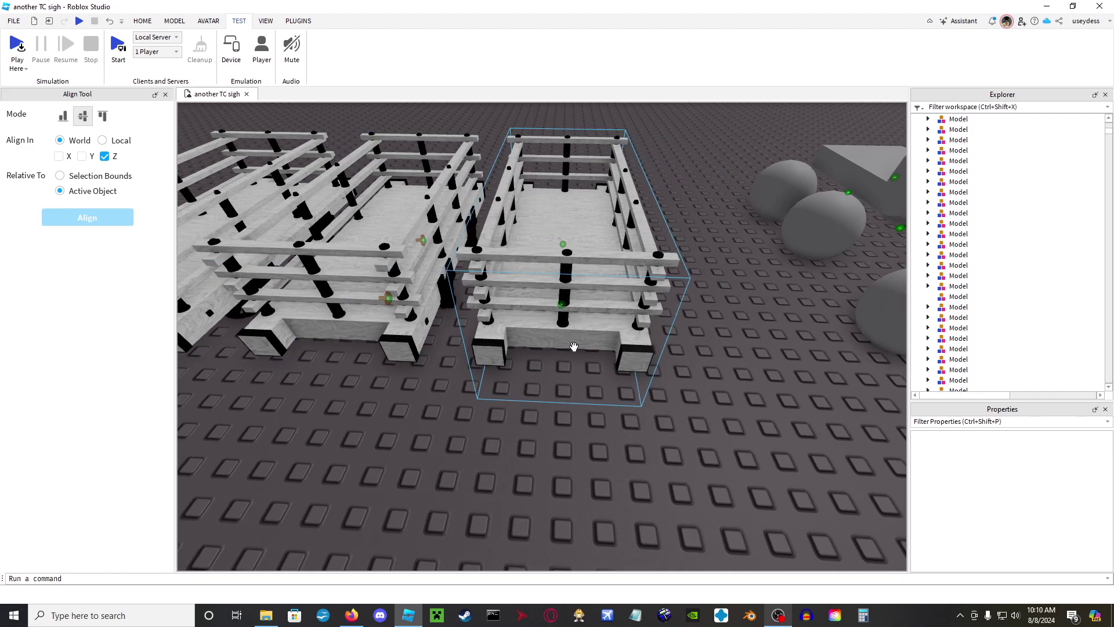
scroll(573, 346, down, 8)
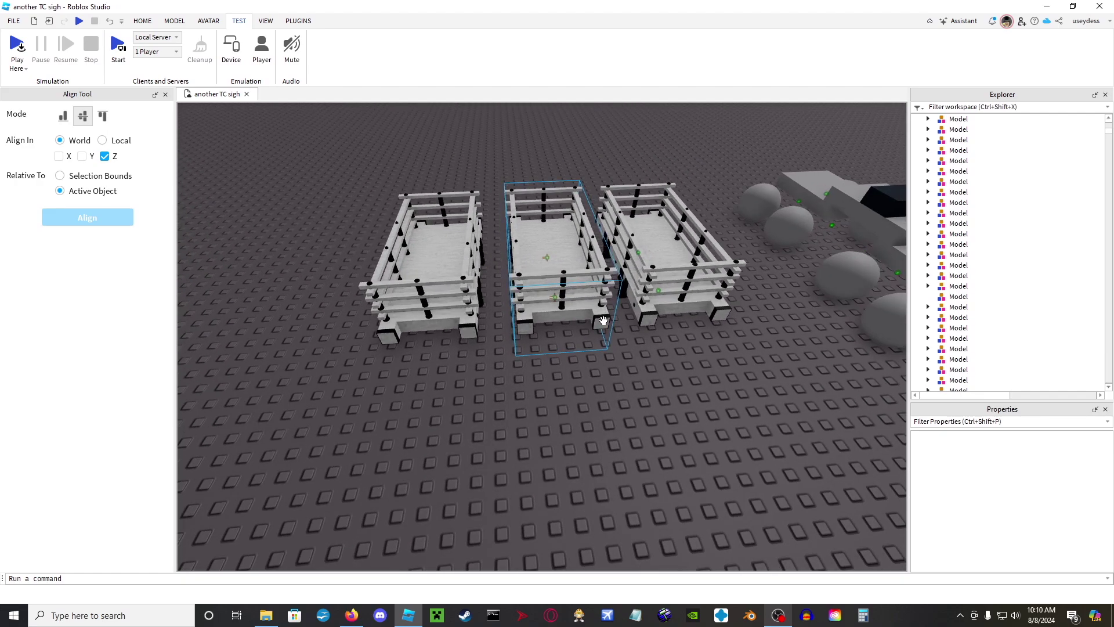
scroll(603, 321, up, 6)
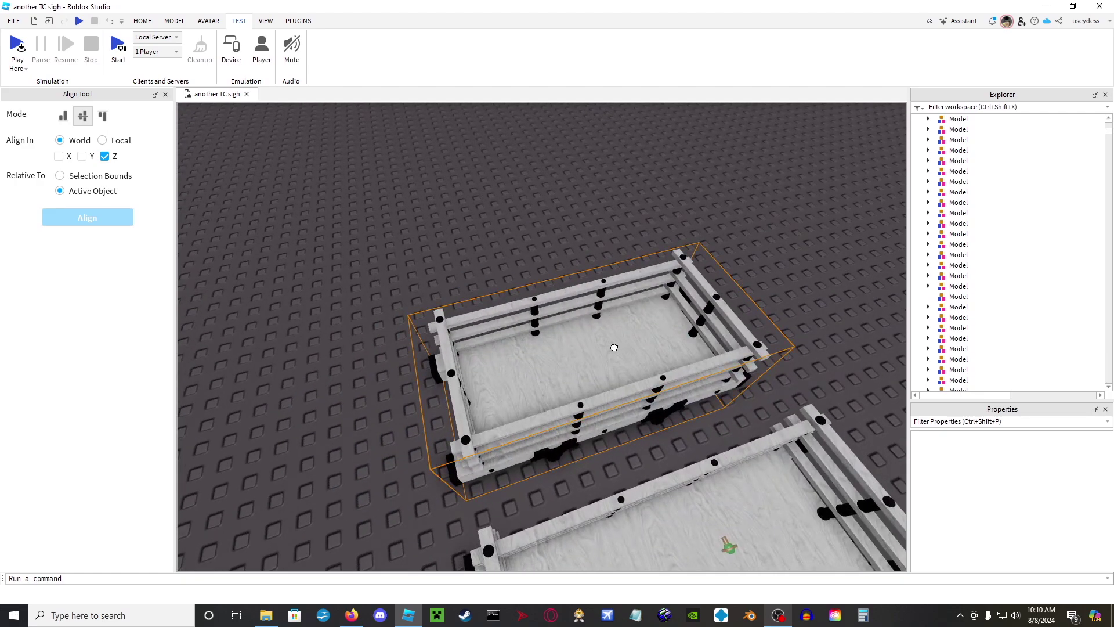
Select the slate wagon without visible constraint markers at the end of the row and inspect its model
click(613, 348)
key(a)
right_drag(574, 383, 574, 382)
key(d)
key(w)
key(s)
key(f)
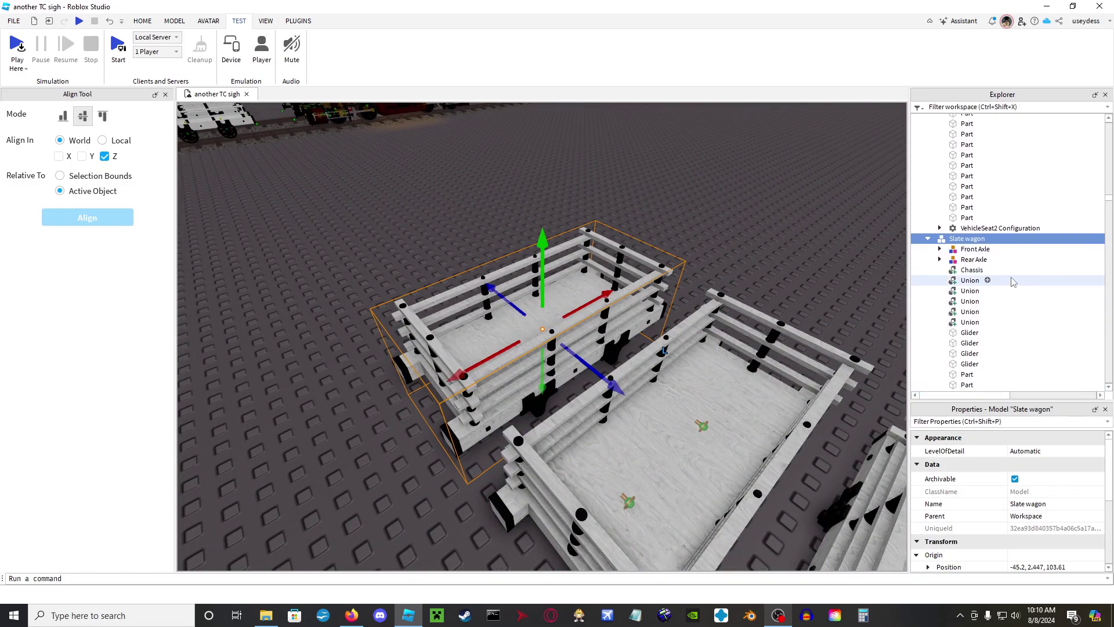
right_drag(529, 306, 529, 306)
key(w)
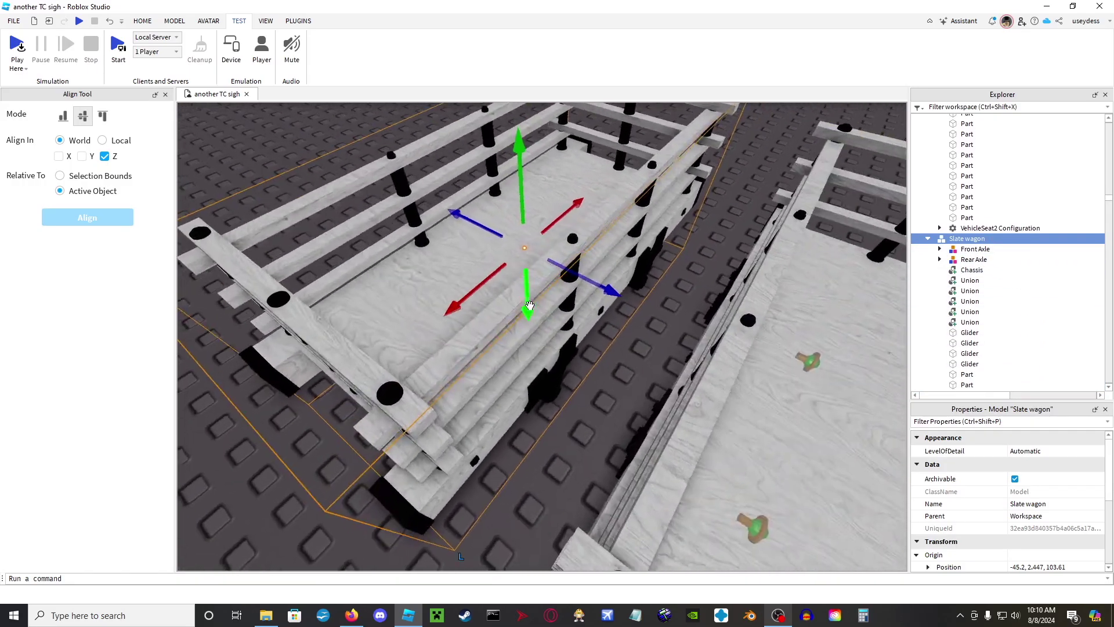
Inspect the Slate wagon's Rear Axle, two of its Unions and its four Glider parts by selecting them in turn
mouse_move(608, 283)
mouse_down()
mouse_move(534, 244)
mouse_move(622, 283)
mouse_up()
right_drag(622, 284, 622, 283)
key(w)
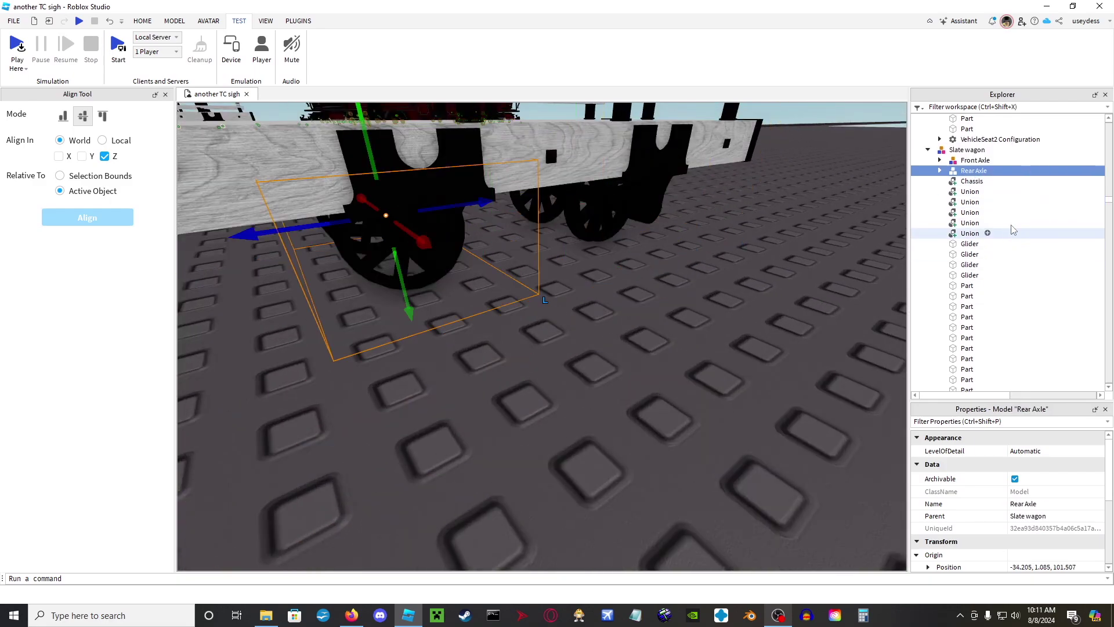
drag(1024, 272, 1032, 197)
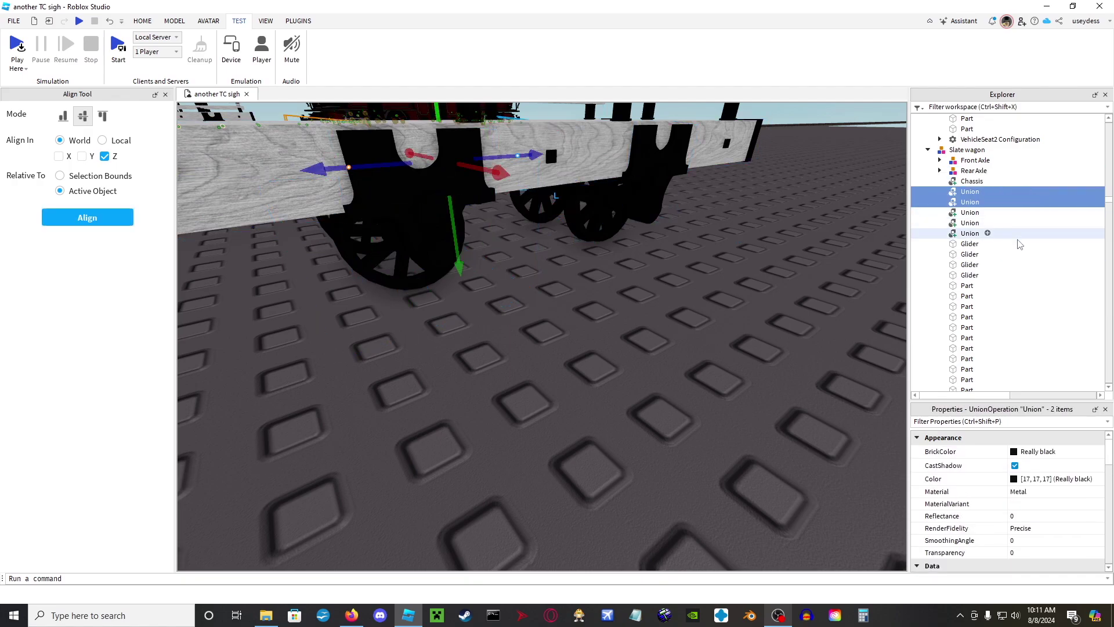
shift+click(1020, 274)
key(f)
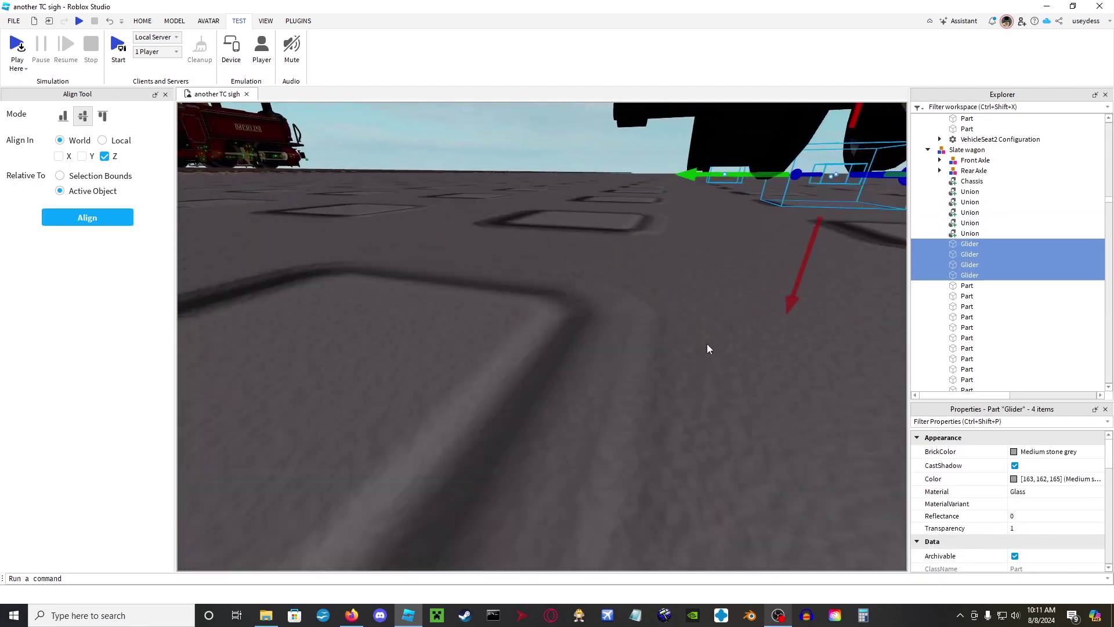
key(w)
right_drag(706, 343, 707, 344)
scroll(706, 343, down, 10)
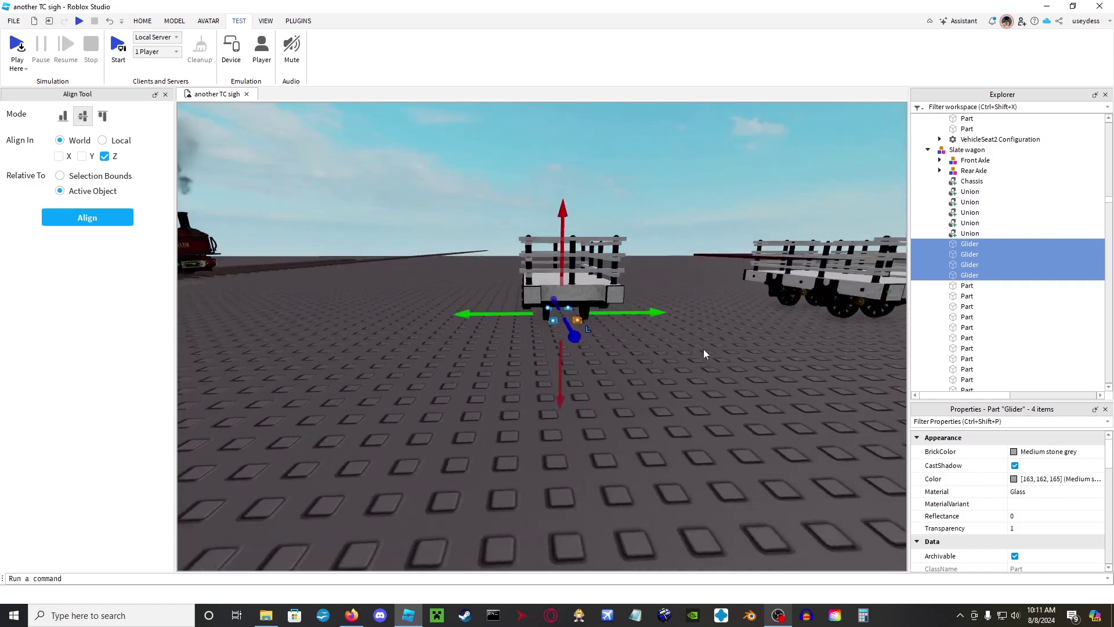
click(700, 387)
scroll(700, 387, up, 10)
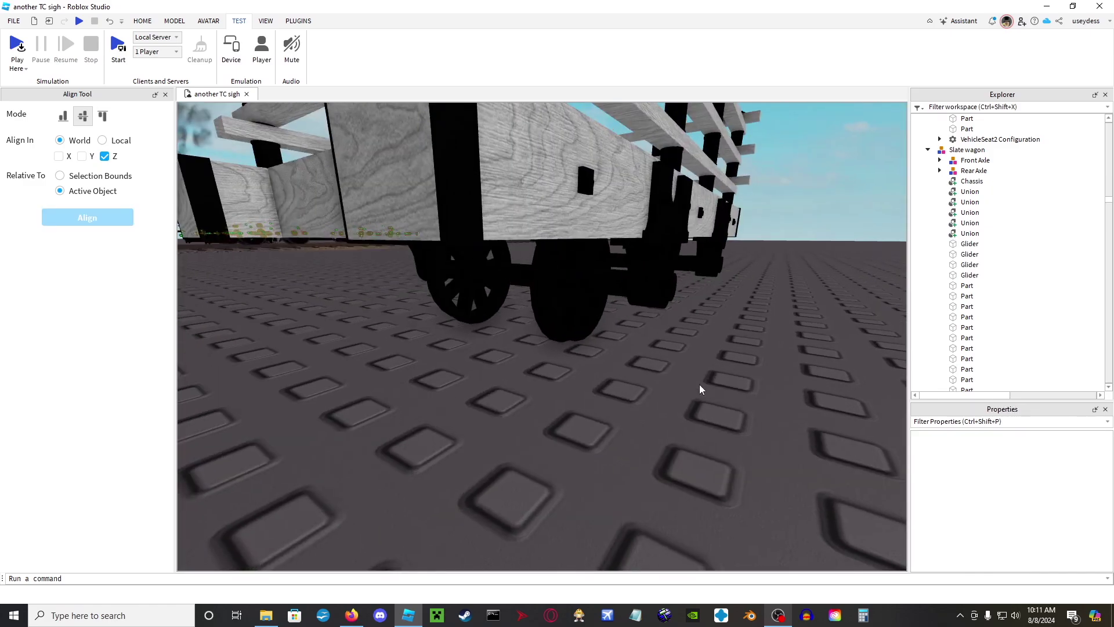
Look over the slate wagons and select the grey block model with sphere wheels standing beside them
scroll(700, 385, down, 8)
right_drag(700, 385, 700, 385)
key(d)
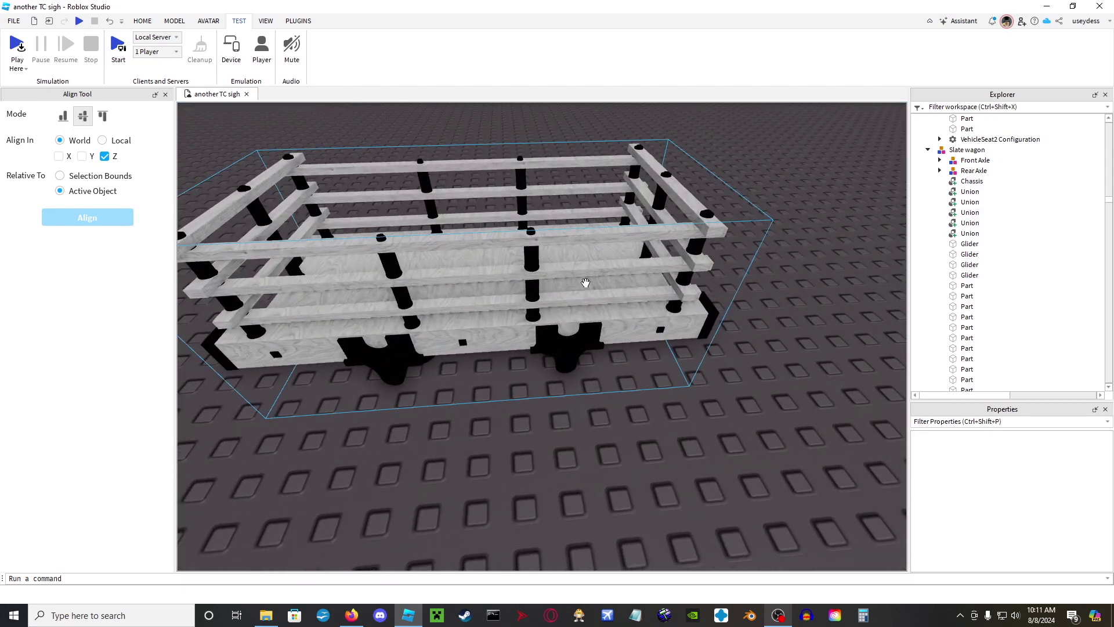
right_click(586, 284)
click(768, 422)
click(566, 308)
right_drag(621, 323, 620, 323)
right_drag(680, 261, 696, 250)
scroll(680, 261, down, 4)
scroll(676, 279, up, 2)
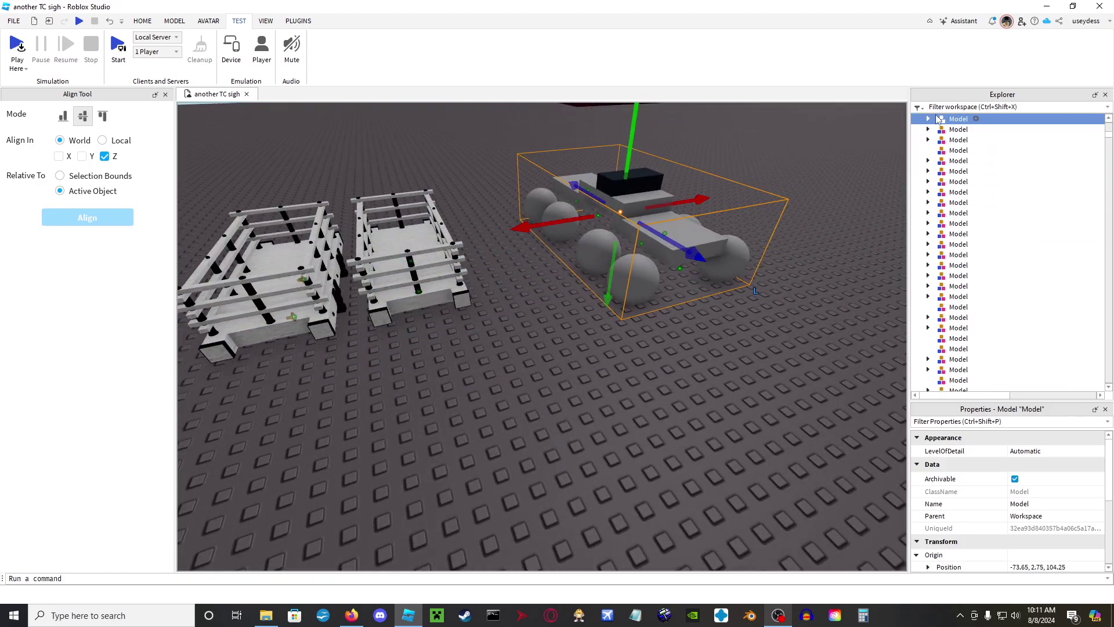
Copy the Advanced Weld 2 script from the grey block model into the unrigged Slate wagon
click(974, 135)
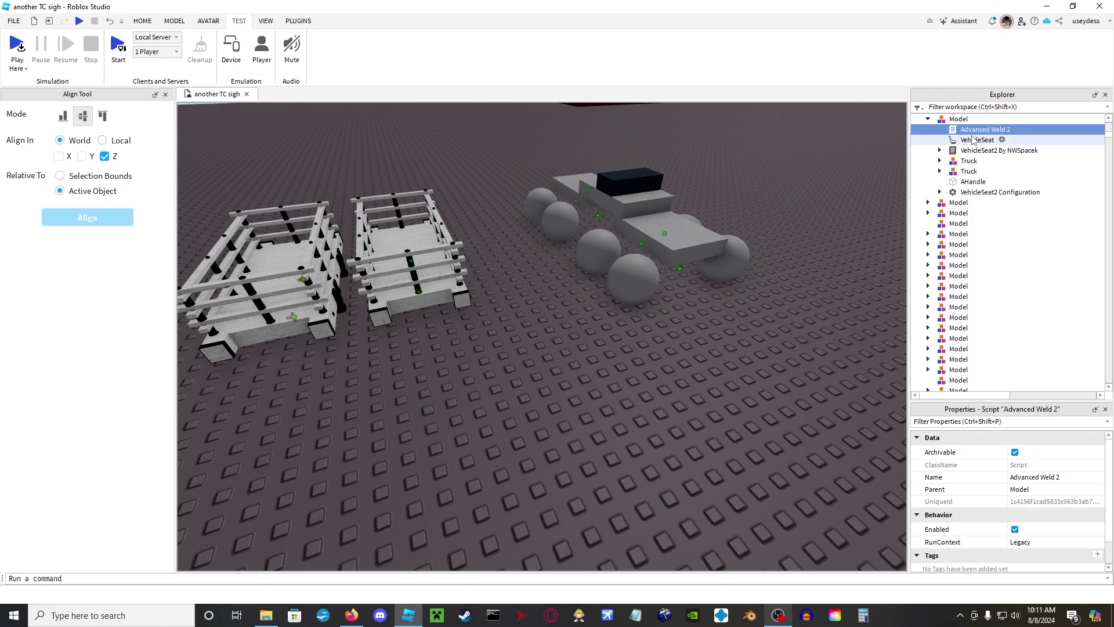
right_drag(776, 190, 789, 195)
scroll(791, 200, up, 2)
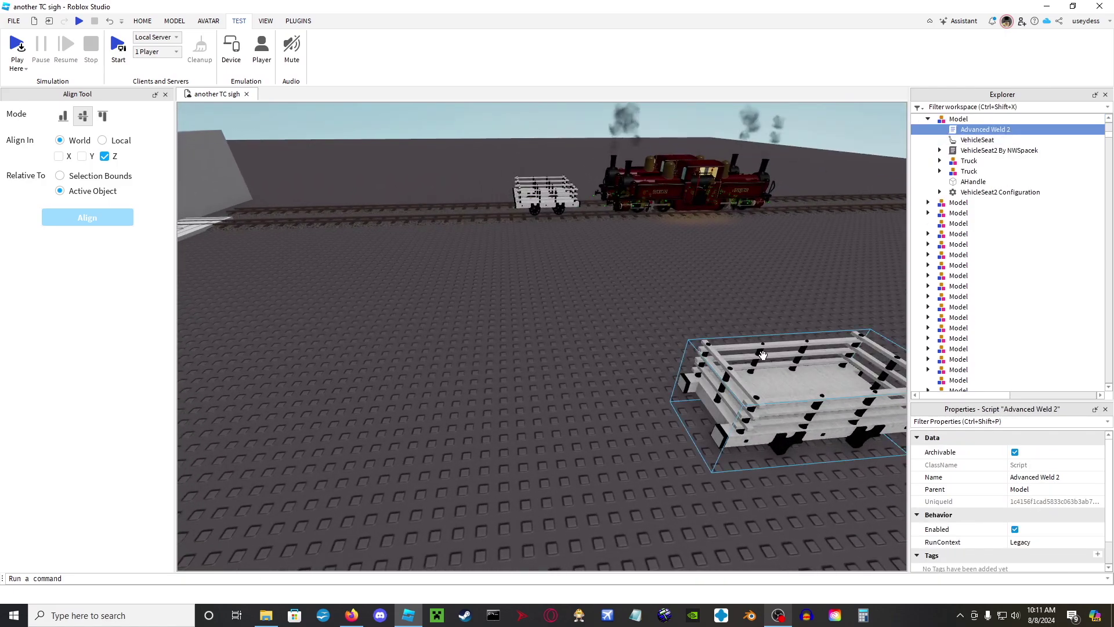
click(813, 375)
scroll(954, 296, down, 3)
right_click(955, 297)
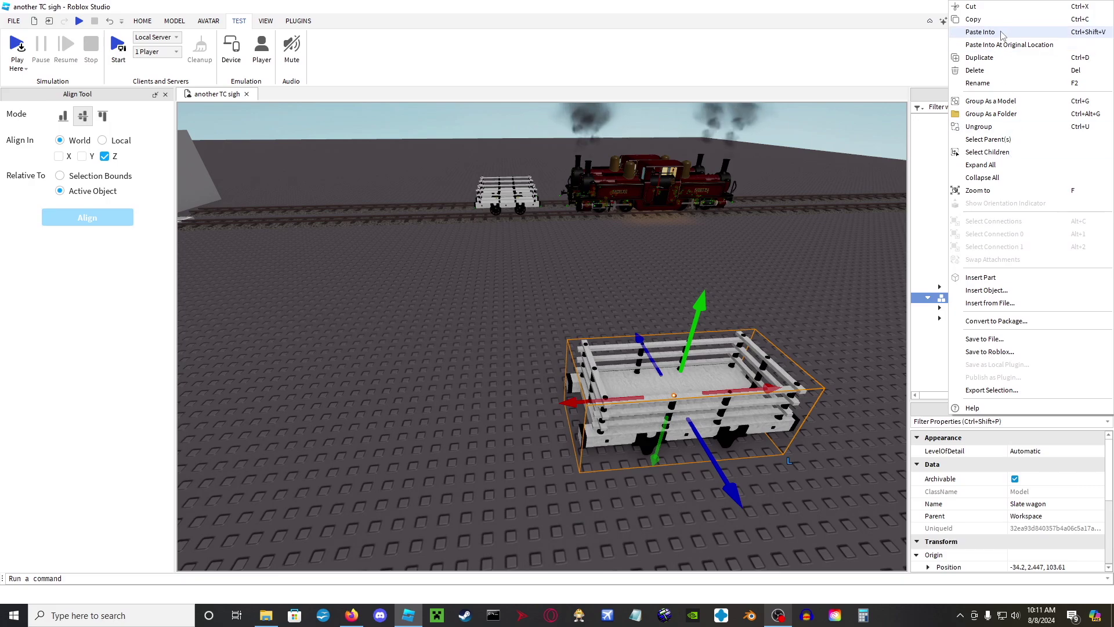
click(1000, 34)
right_drag(812, 238, 813, 238)
scroll(932, 253, down, 3)
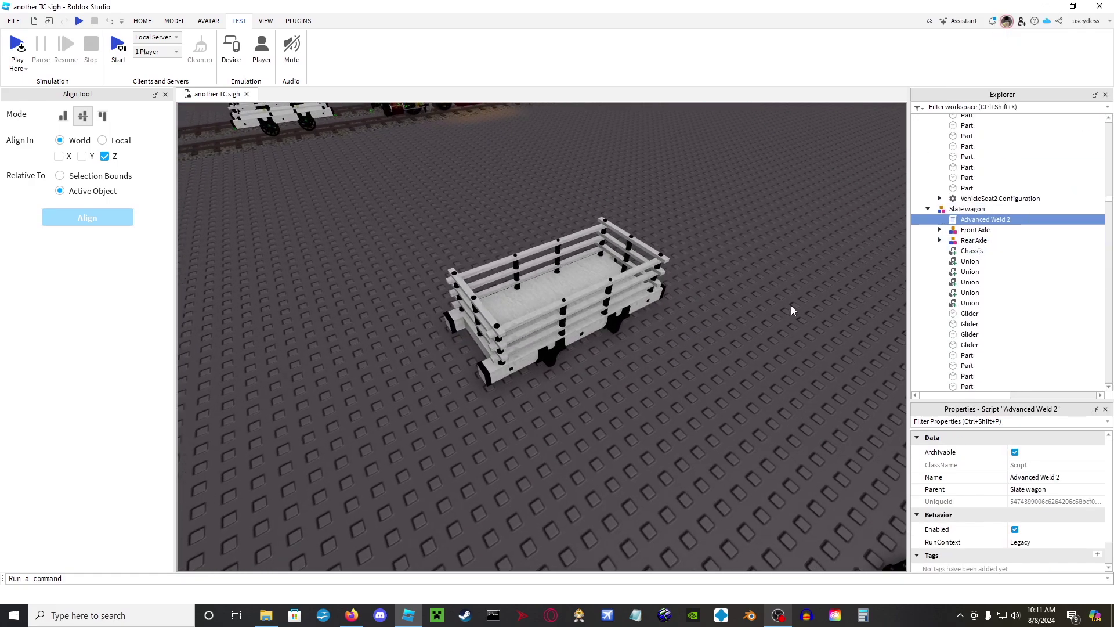
Inspect the Slate wagon's Front Axle group and its wheel Unions, Colliders and axle Part
scroll(749, 301, up, 2)
scroll(749, 305, up, 2)
click(972, 231)
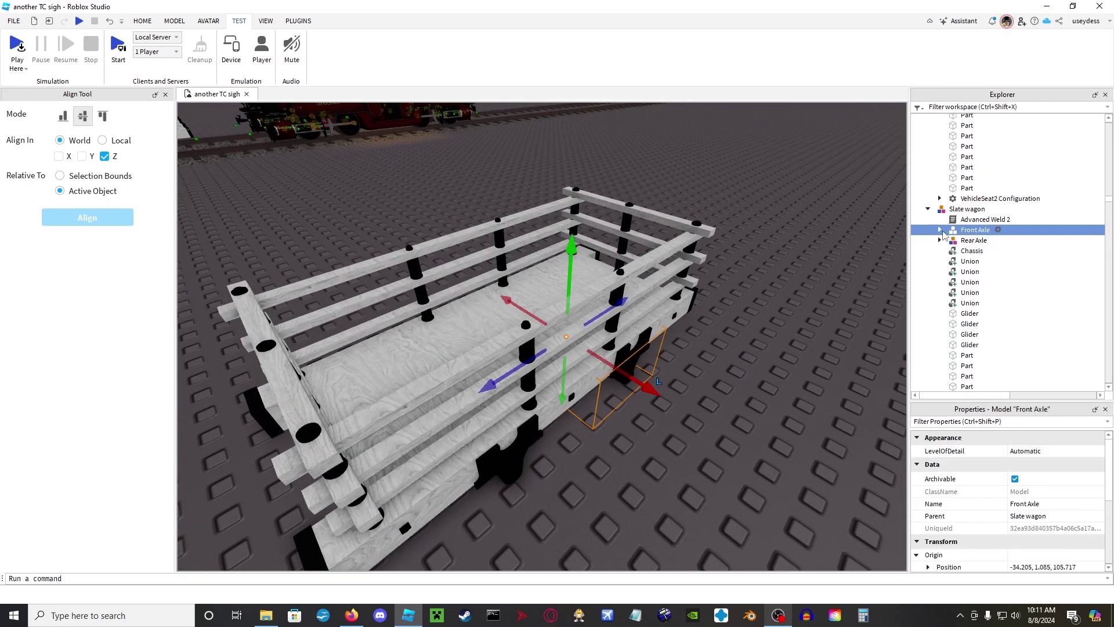
right_drag(828, 324, 835, 324)
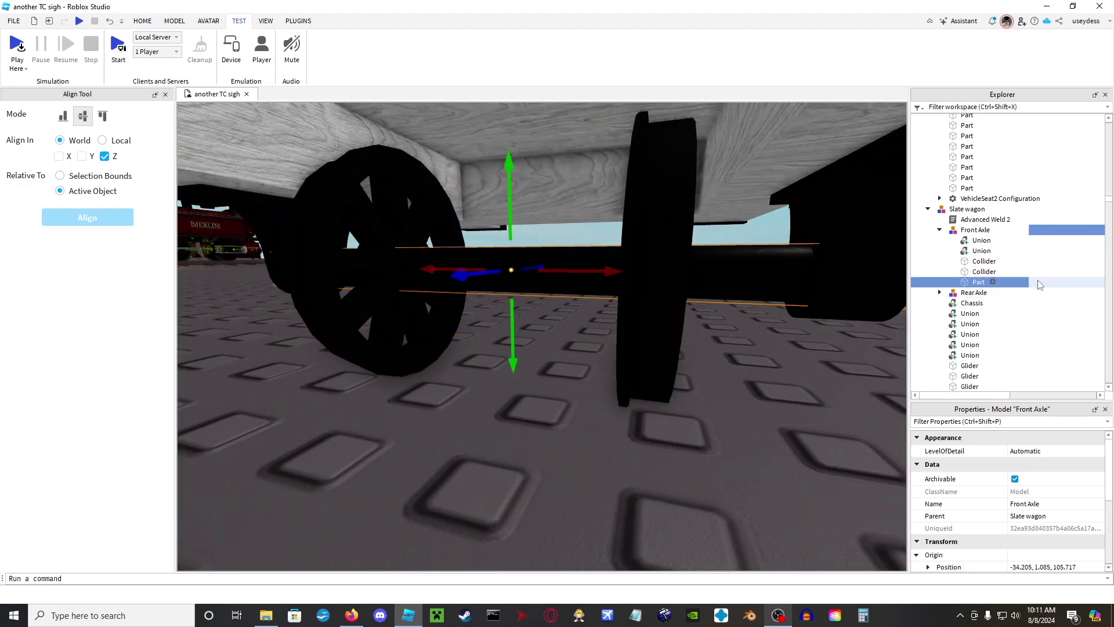
click(1027, 251)
click(1037, 263)
ctrl+click(1036, 270)
right_drag(823, 287, 823, 286)
right_drag(822, 286, 823, 287)
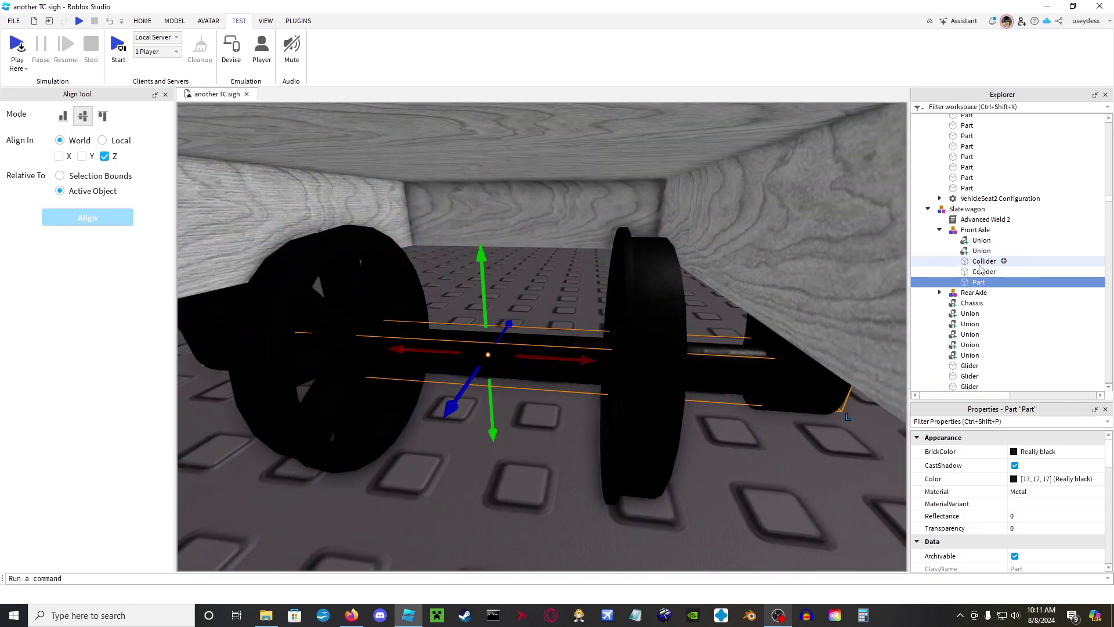
Add an Attachment to the Part inside the Slate wagon's Front Axle
click(993, 282)
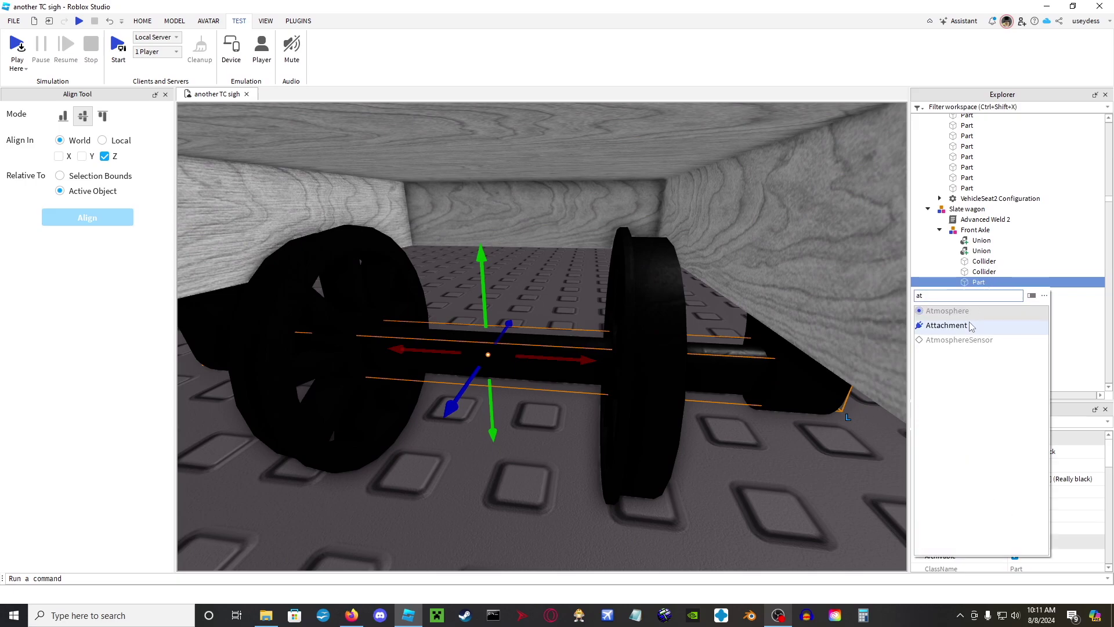
click(970, 326)
right_drag(664, 353, 665, 353)
key(w)
scroll(664, 353, down, 1)
key(w)
right_drag(530, 346, 531, 346)
right_drag(597, 324, 597, 323)
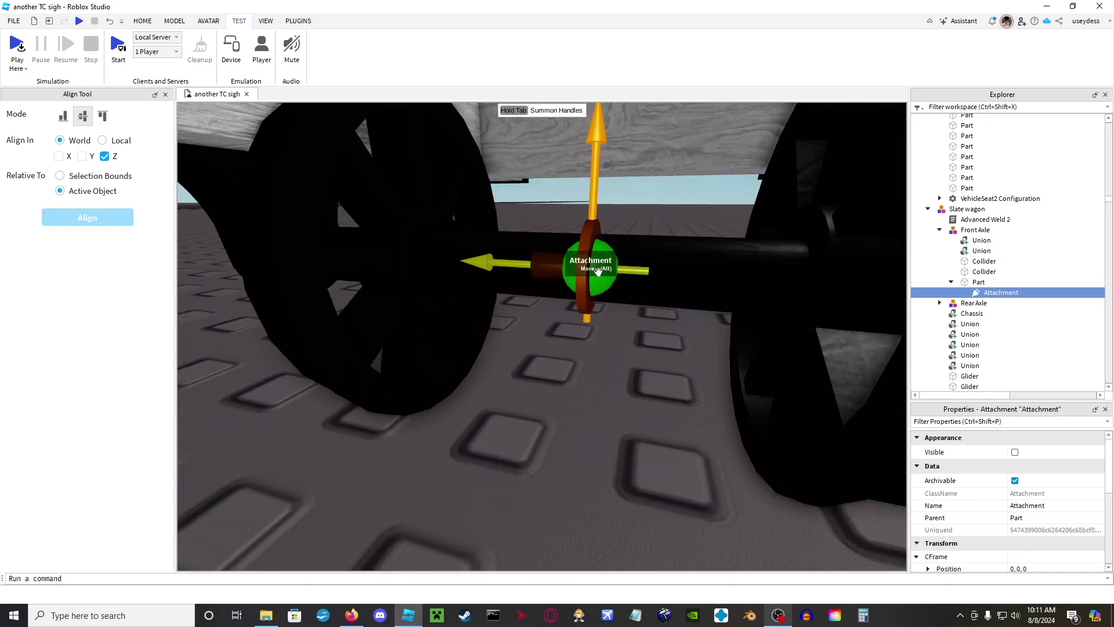
Add an Attachment to the Slate wagon's Chassis union
right_drag(599, 271, 586, 271)
right_drag(439, 246, 439, 247)
right_drag(584, 185, 582, 185)
key(s)
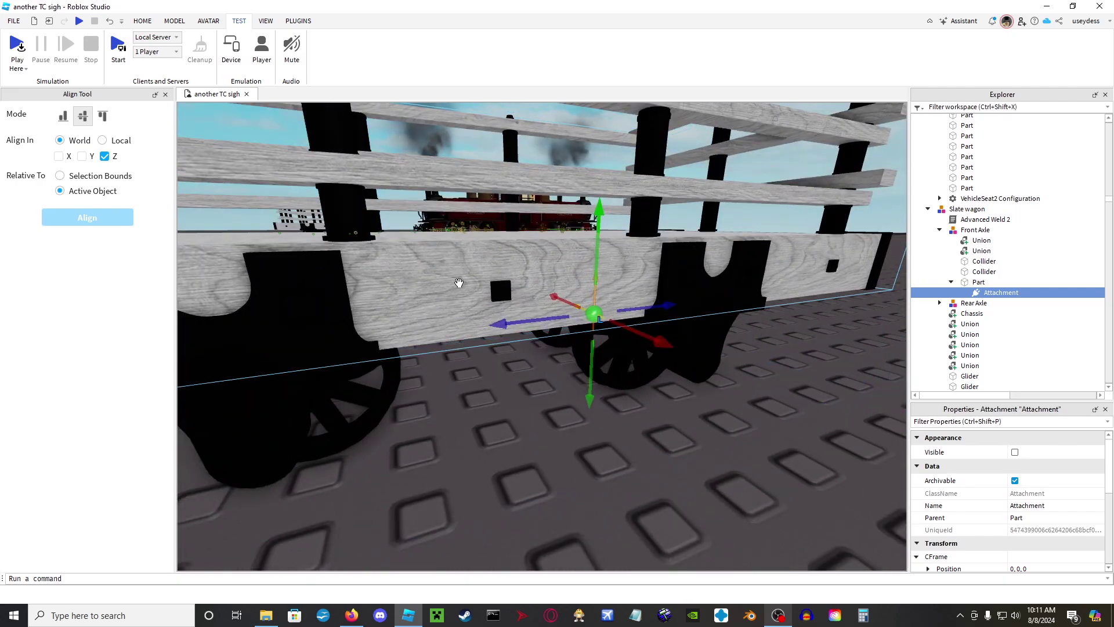
scroll(989, 281, down, 1)
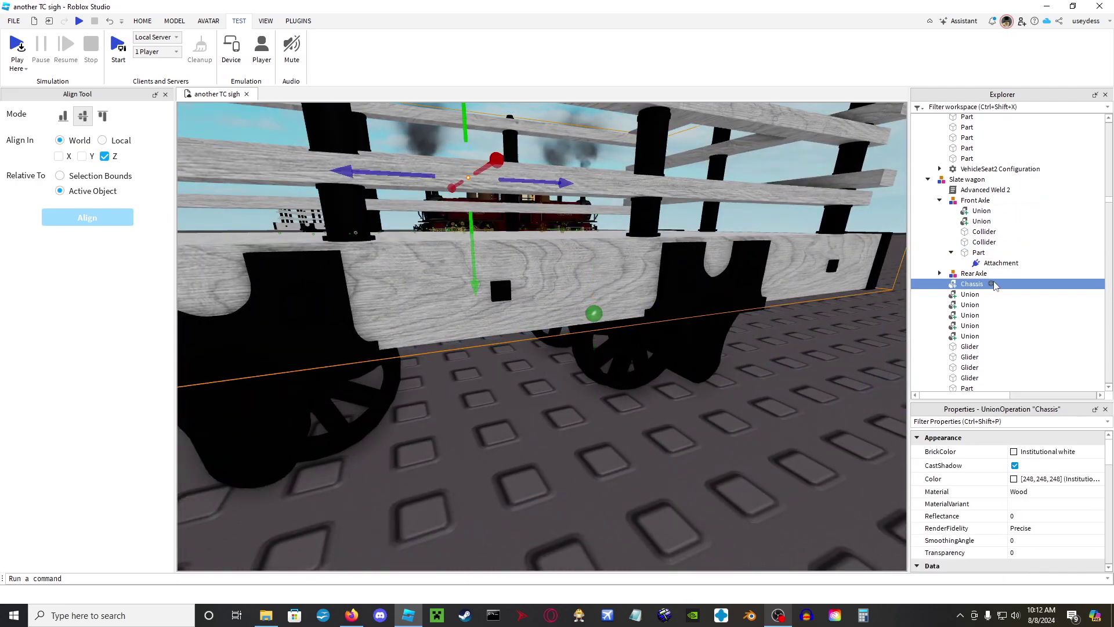
click(992, 284)
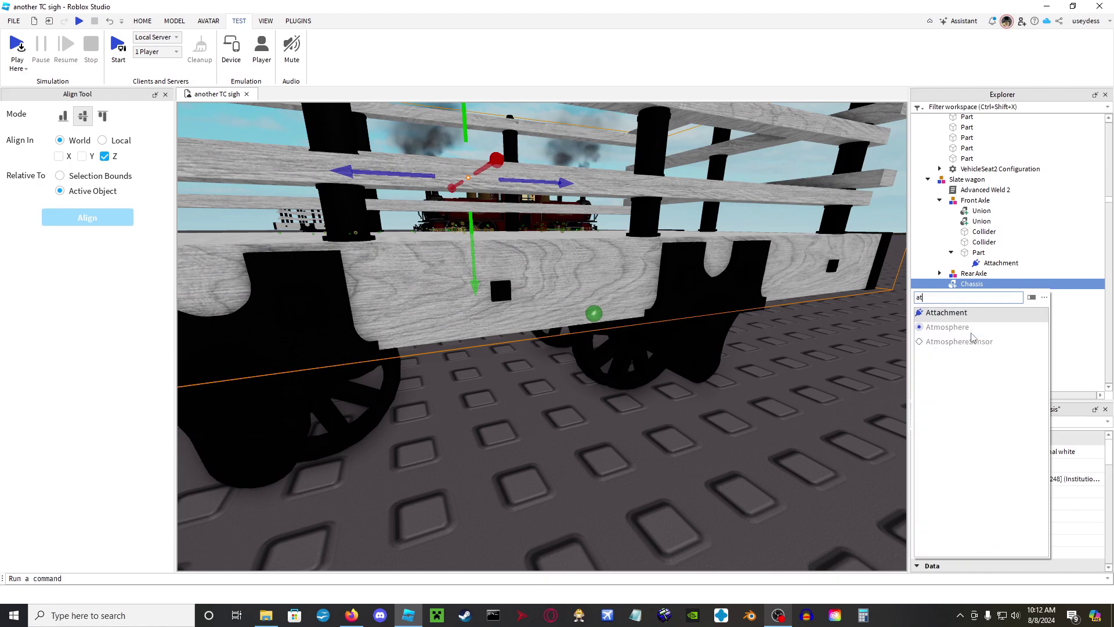
click(968, 315)
right_drag(645, 295, 652, 304)
key(e)
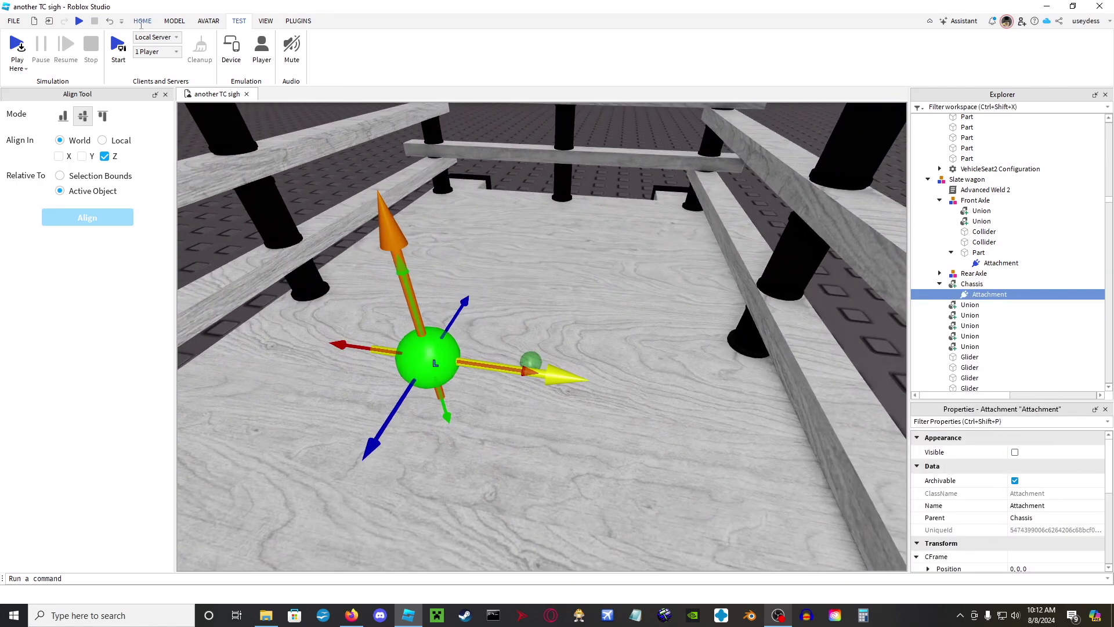
Duplicate the Chassis attachment and move the copy 1 stud to position 0, 0, -1
click(174, 21)
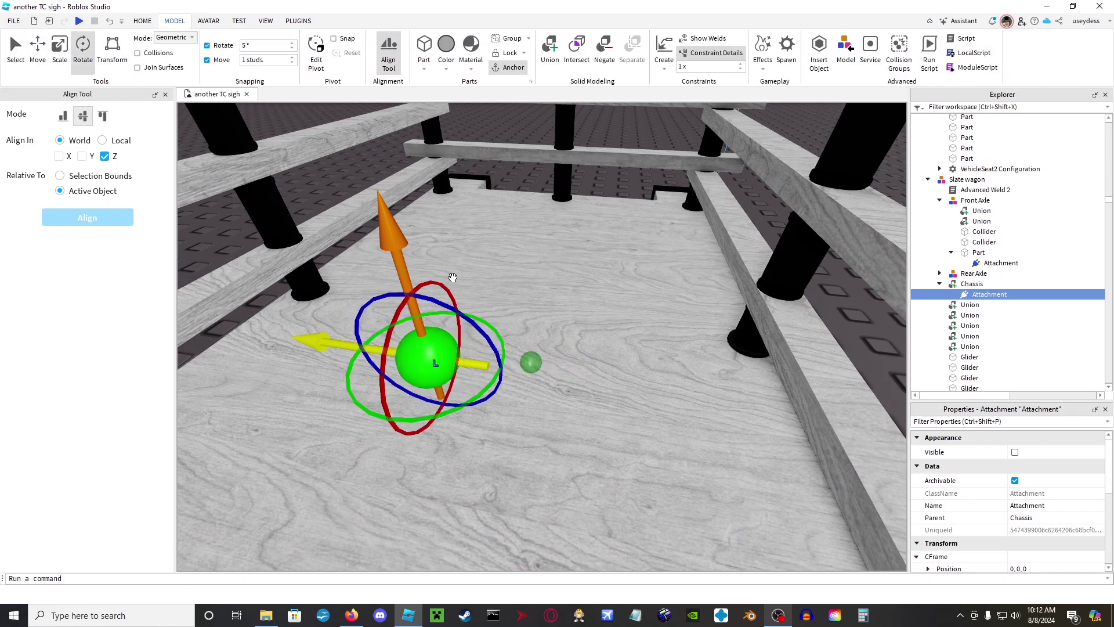
click(38, 52)
right_drag(457, 325, 457, 325)
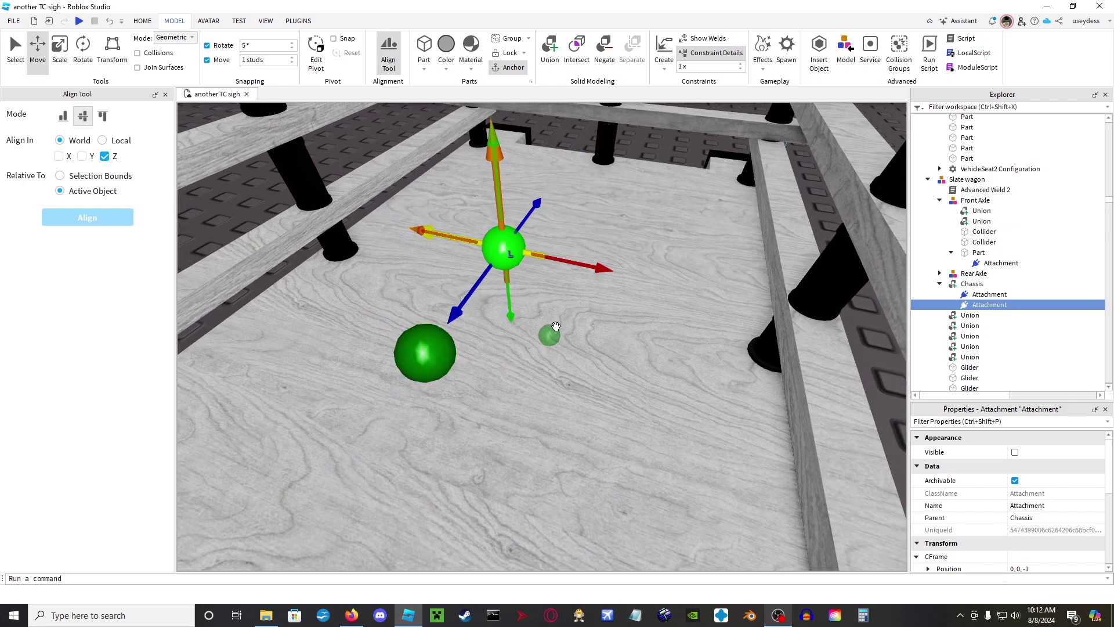
Create a Hinge constraint from the duplicated Chassis attachment to the attachment on the Front Axle's Part
click(664, 67)
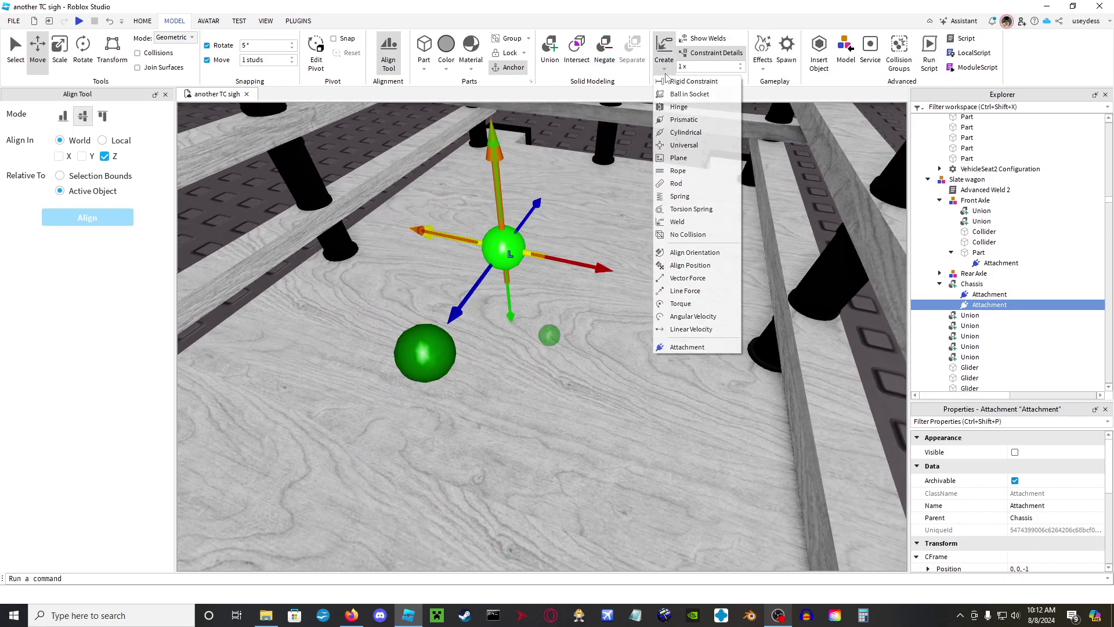
click(684, 108)
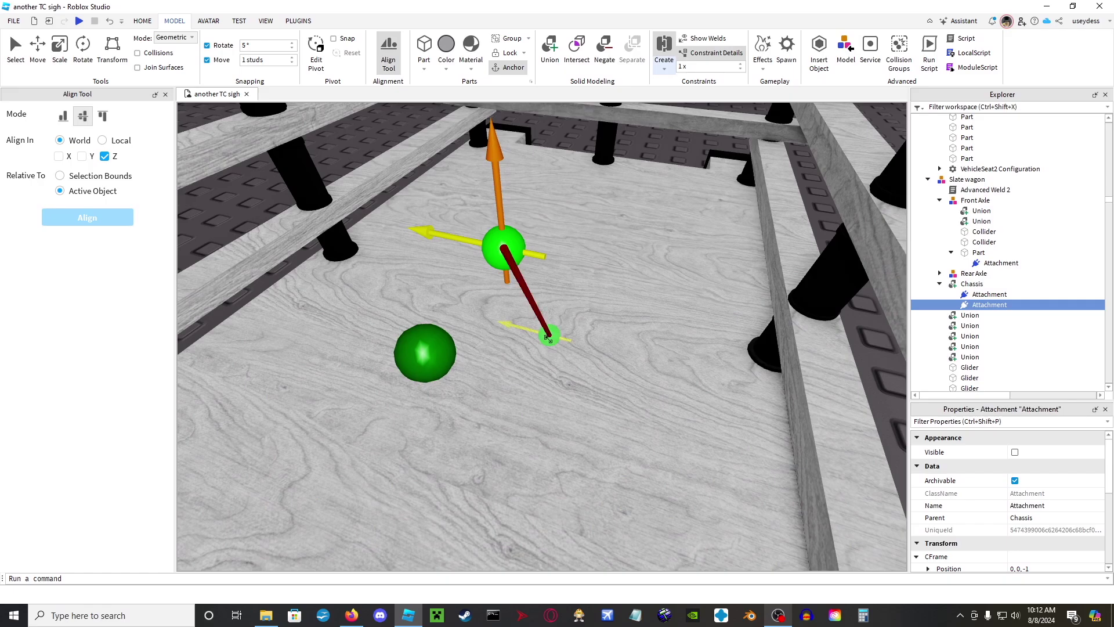
right_drag(629, 351, 629, 351)
scroll(629, 357, up, 5)
click(523, 379)
Copy the Front Axle attachment's world position onto the hinged Chassis attachment
click(523, 378)
scroll(1054, 518, down, 5)
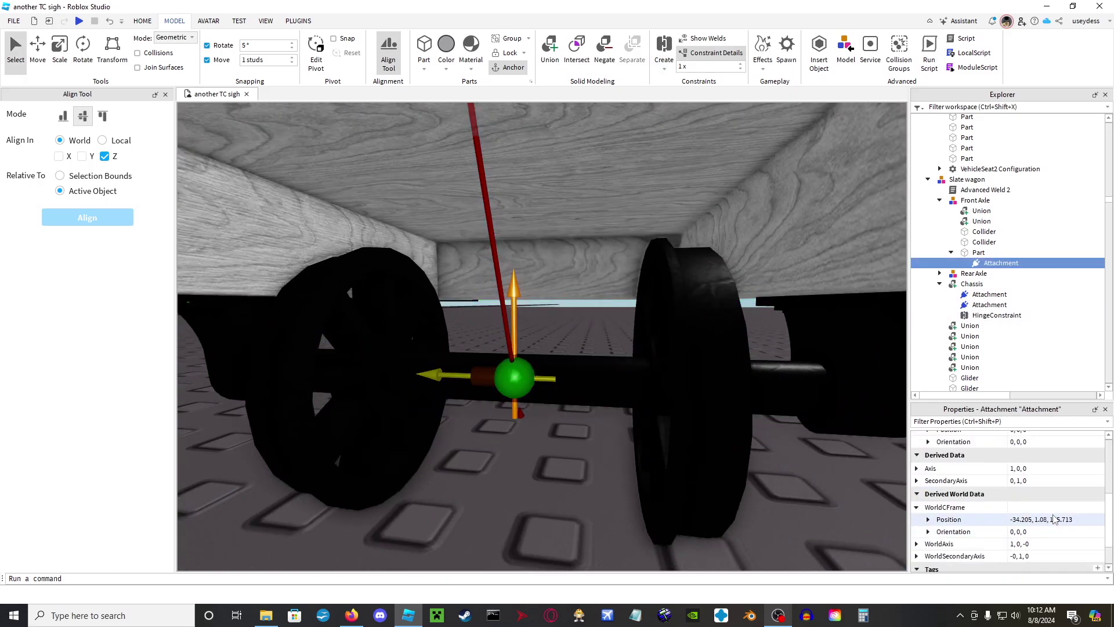
right_drag(539, 357, 535, 355)
scroll(536, 356, down, 5)
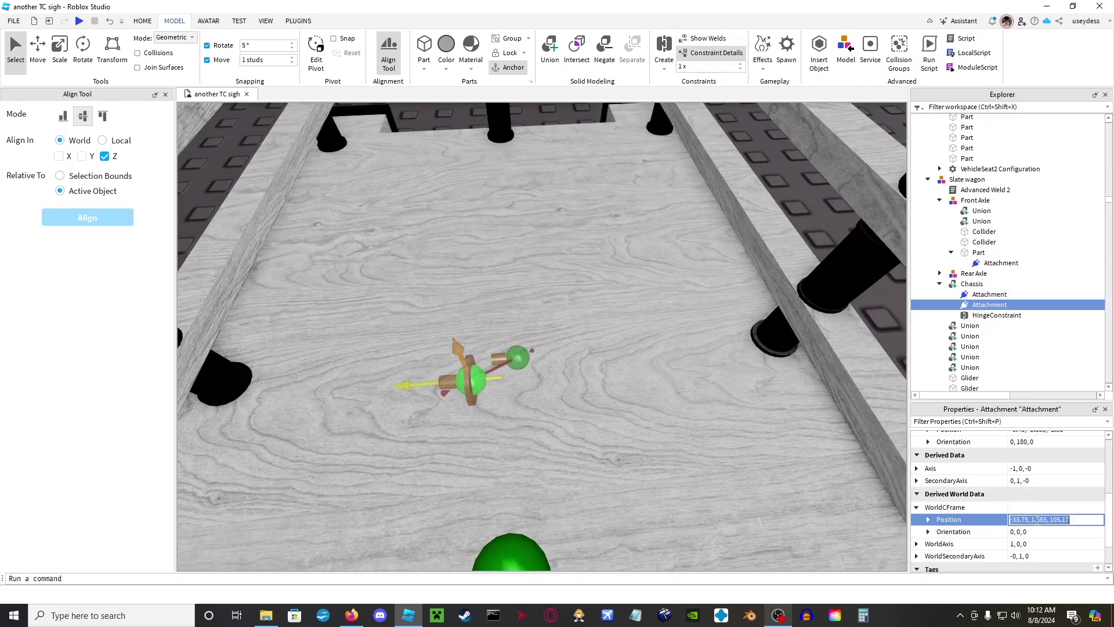
key(Return)
right_drag(745, 437, 746, 438)
scroll(745, 437, up, 5)
Add an Attachment to the Part inside the Slate wagon's Rear Axle
scroll(746, 437, down, 5)
key(s)
alt+click(534, 380)
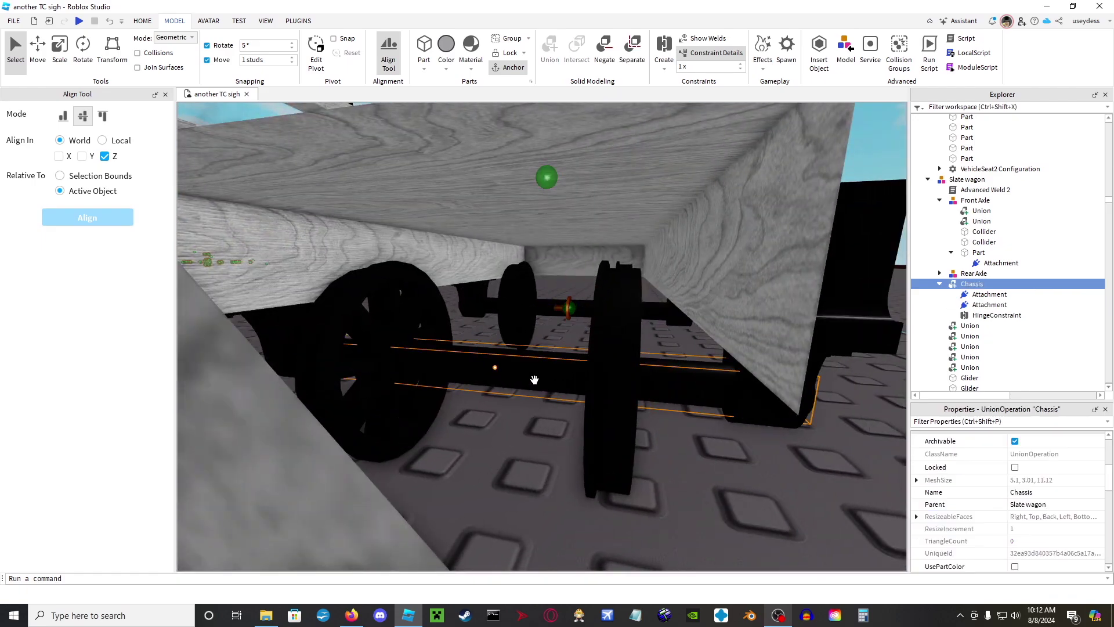
alt+click(533, 378)
key(w)
click(992, 325)
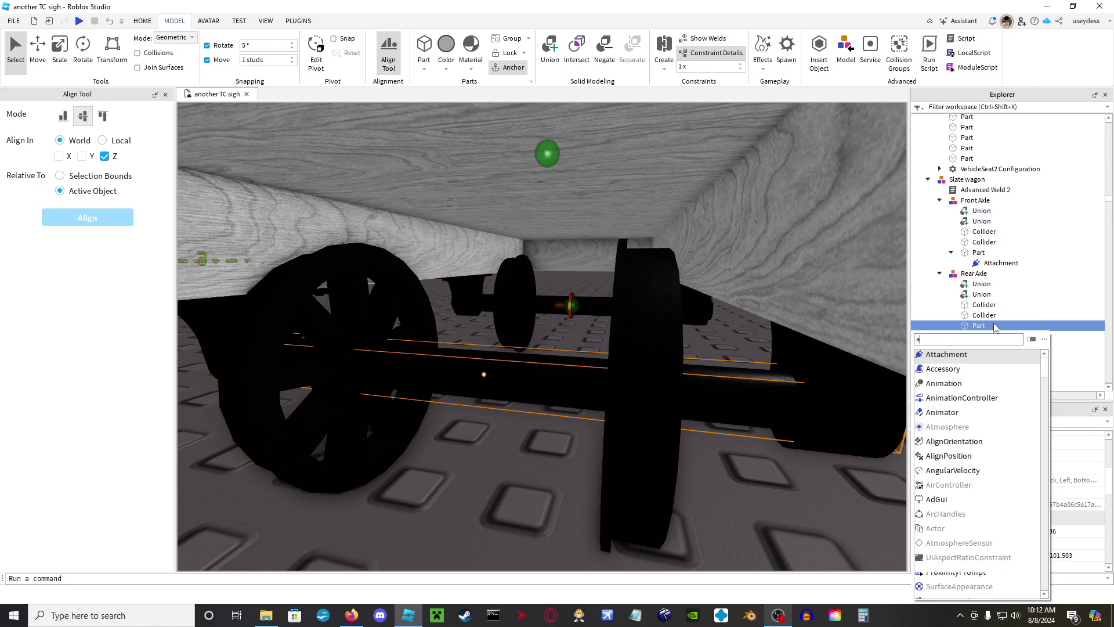
click(980, 357)
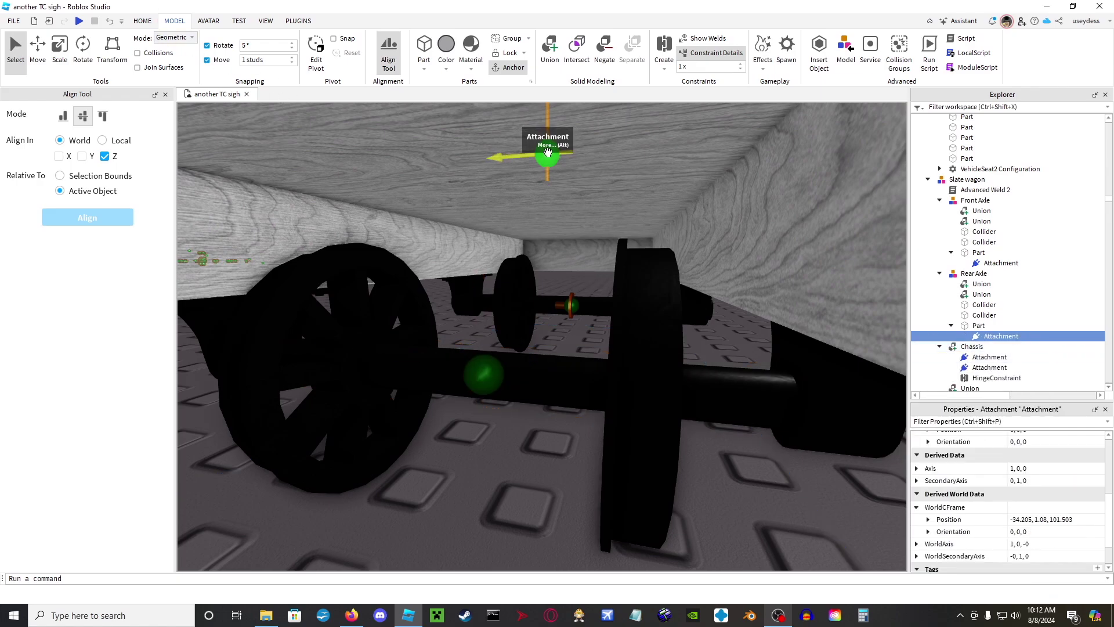
Hinge the other Chassis attachment to the Rear Axle attachment and set its world position to -34.205, 1.08, 101.503
click(482, 380)
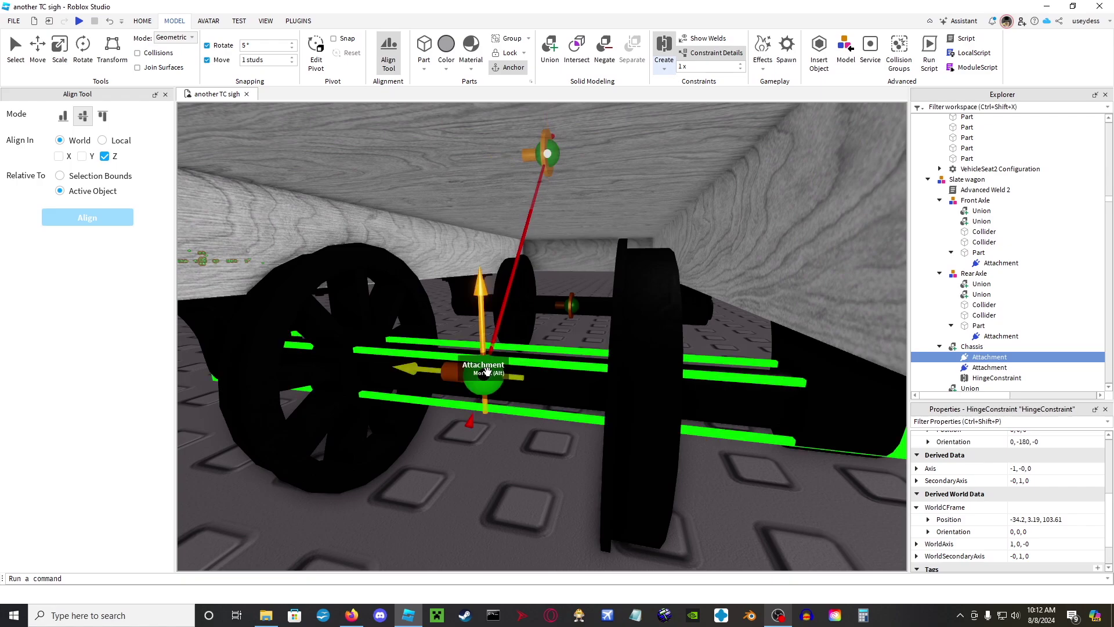
click(483, 376)
scroll(1076, 504, down, 2)
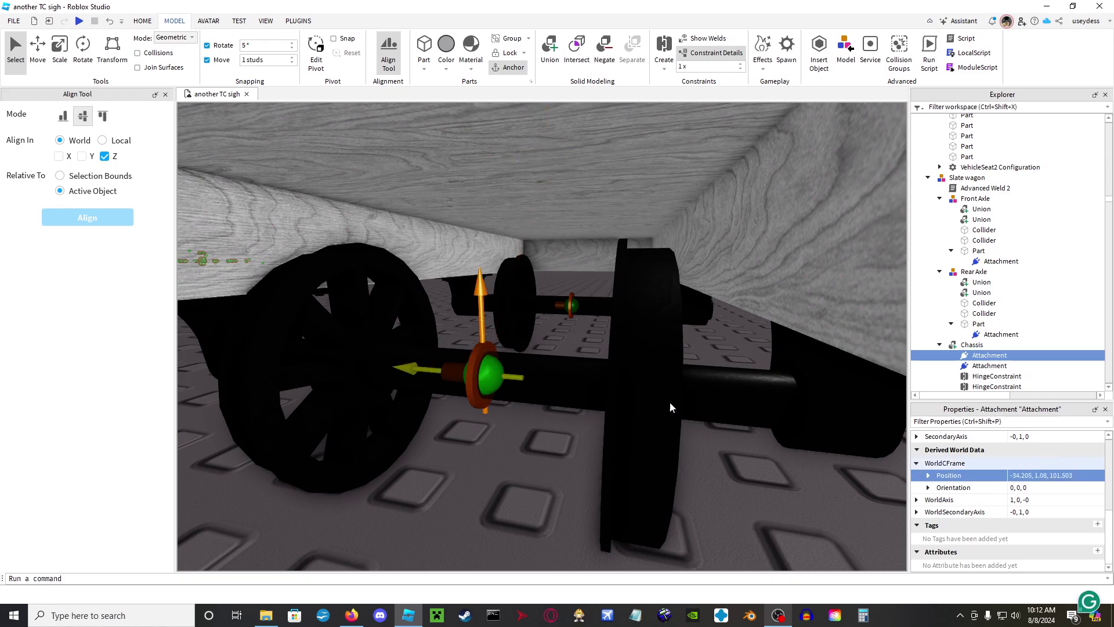
right_drag(740, 423, 604, 381)
scroll(618, 400, down, 5)
click(659, 424)
right_drag(659, 424, 631, 416)
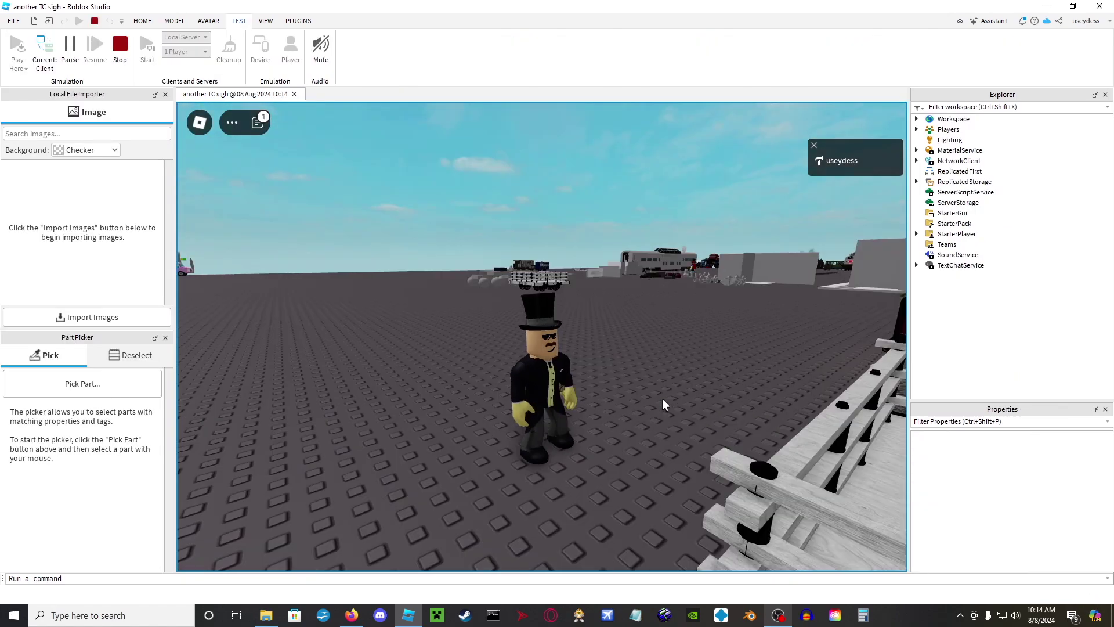
Look over the slate wagon standing on the track in front of the Merlin locomotives during the playtest
right_drag(663, 399, 663, 398)
scroll(663, 398, down, 5)
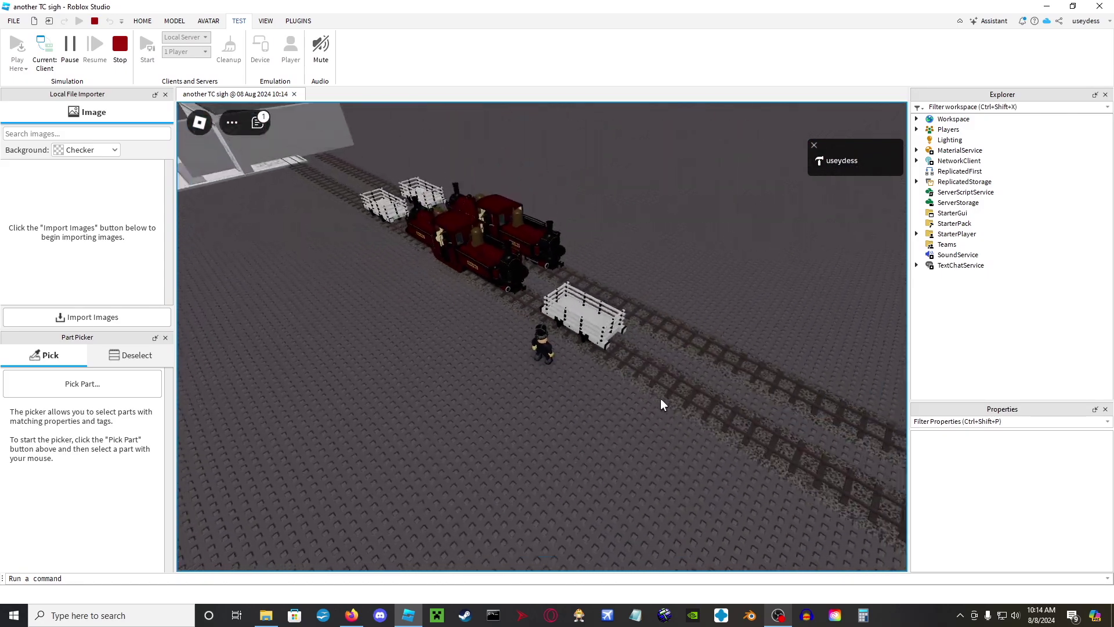
scroll(662, 401, up, 10)
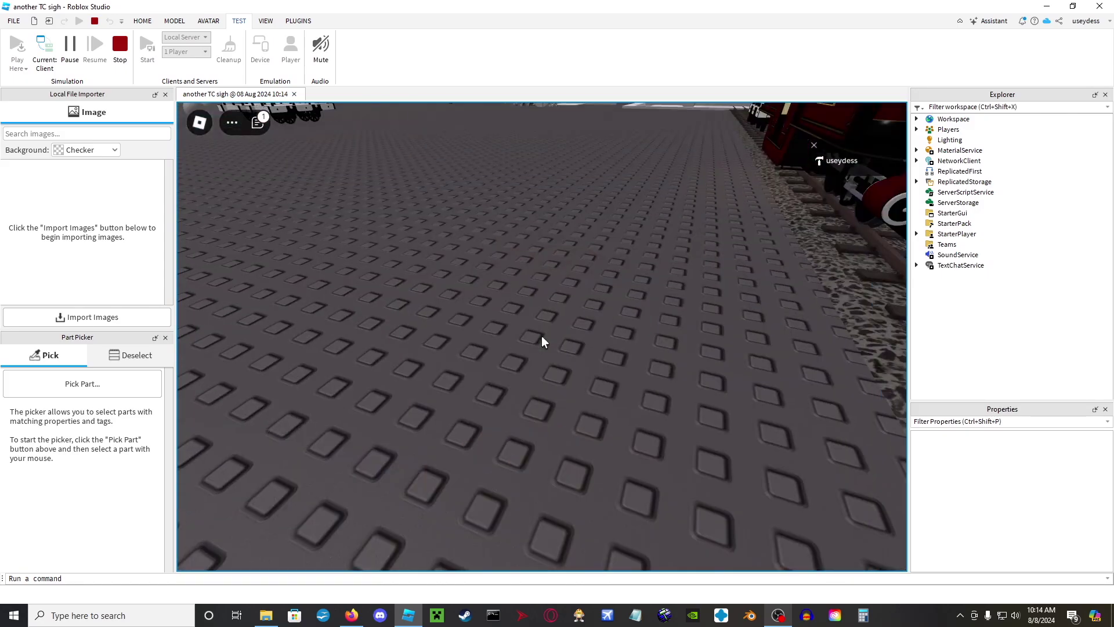
mouse_move(541, 336)
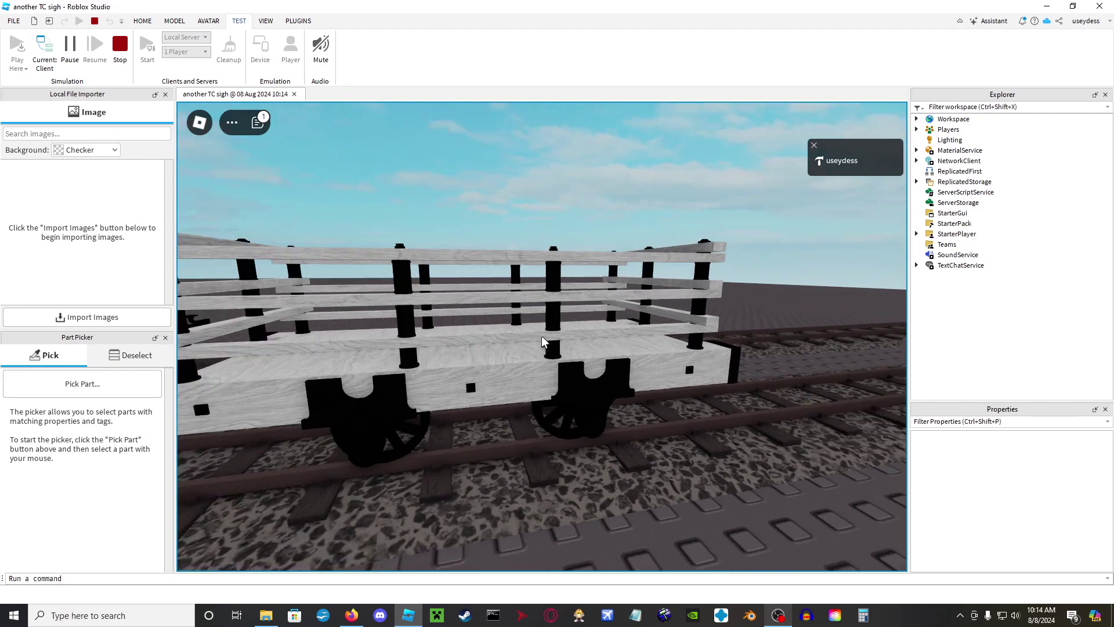
key(a)
key(s)
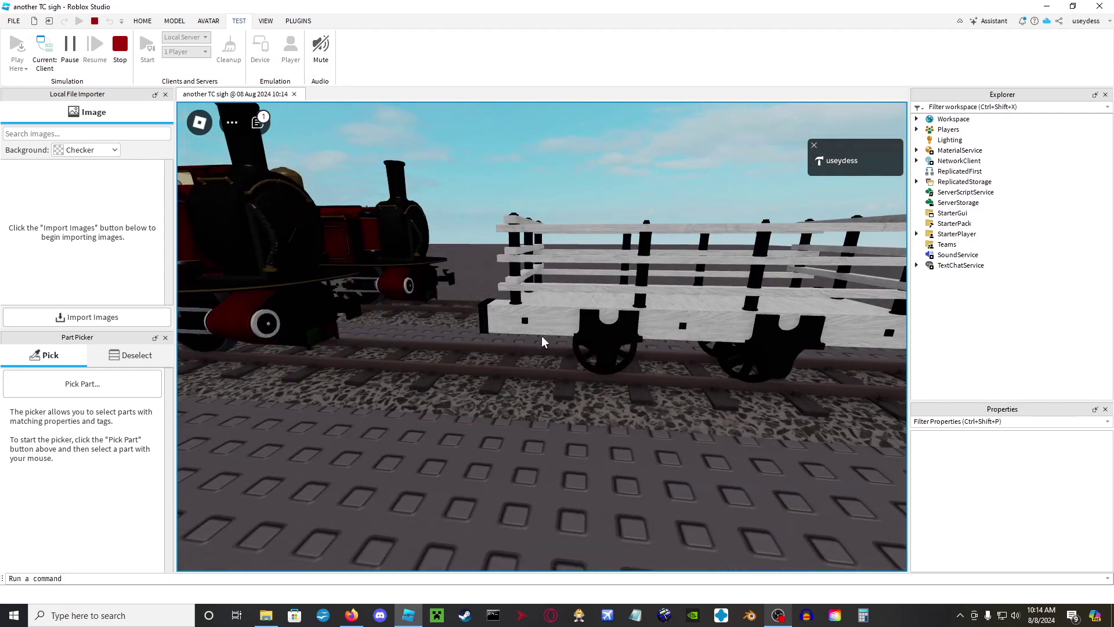
Walk the avatar onto the track and push the slate wagon along the rails away from the locomotives
key(w)
key(a)
key(w)
scroll(542, 336, down, 5)
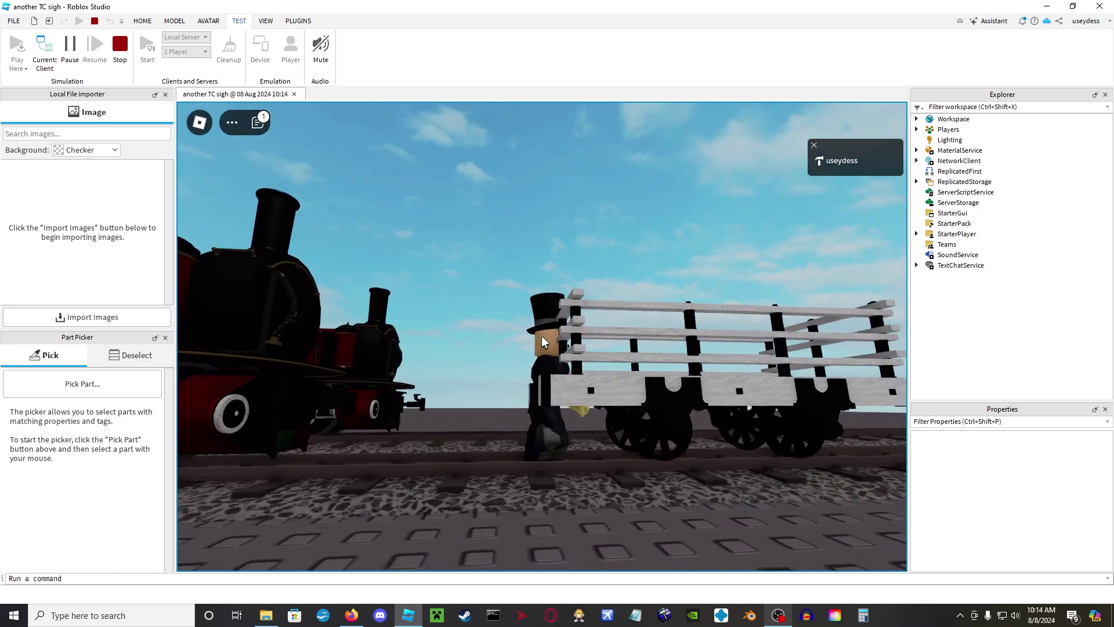
key(d)
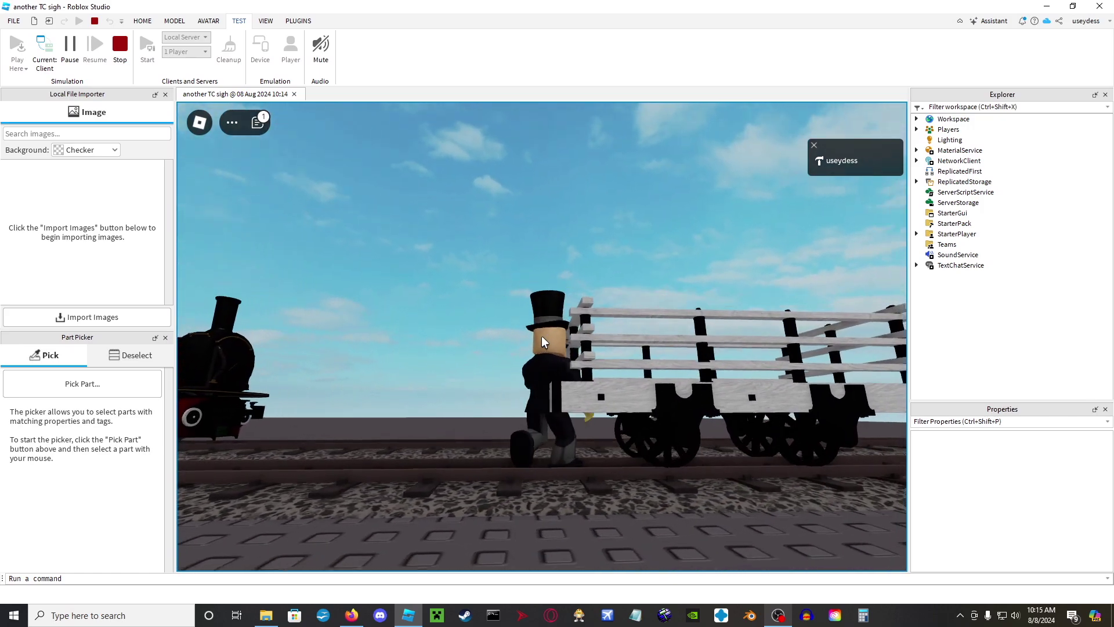
key(d)
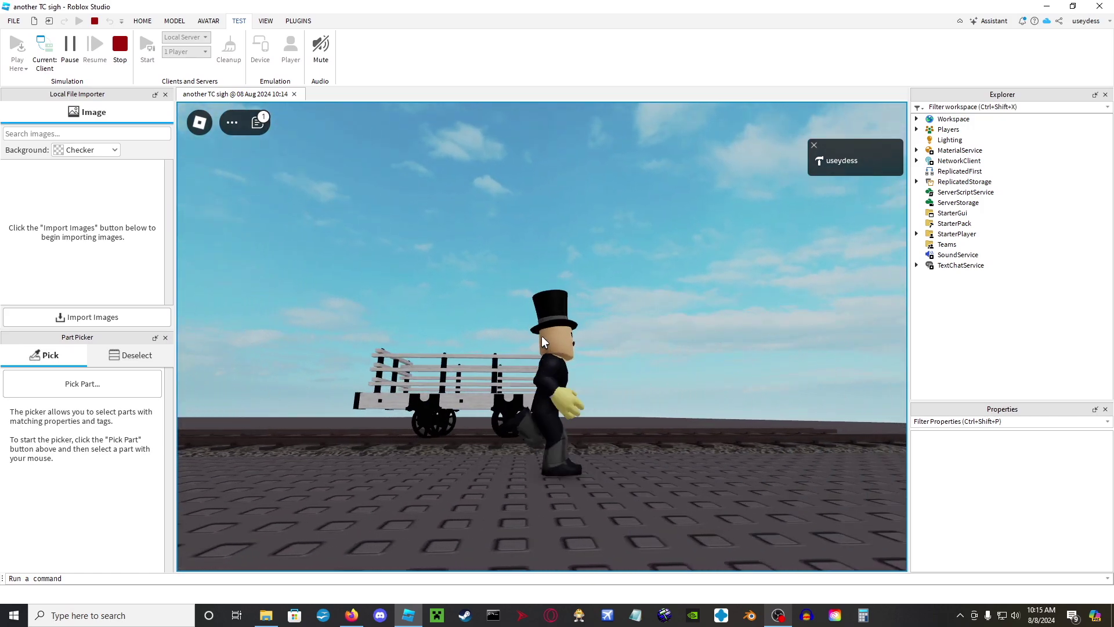
Walk the avatar back to the gap between the Merlin locomotives and the slate wagon
key(w)
key(a)
key(a)
right_drag(541, 335, 541, 336)
key(w)
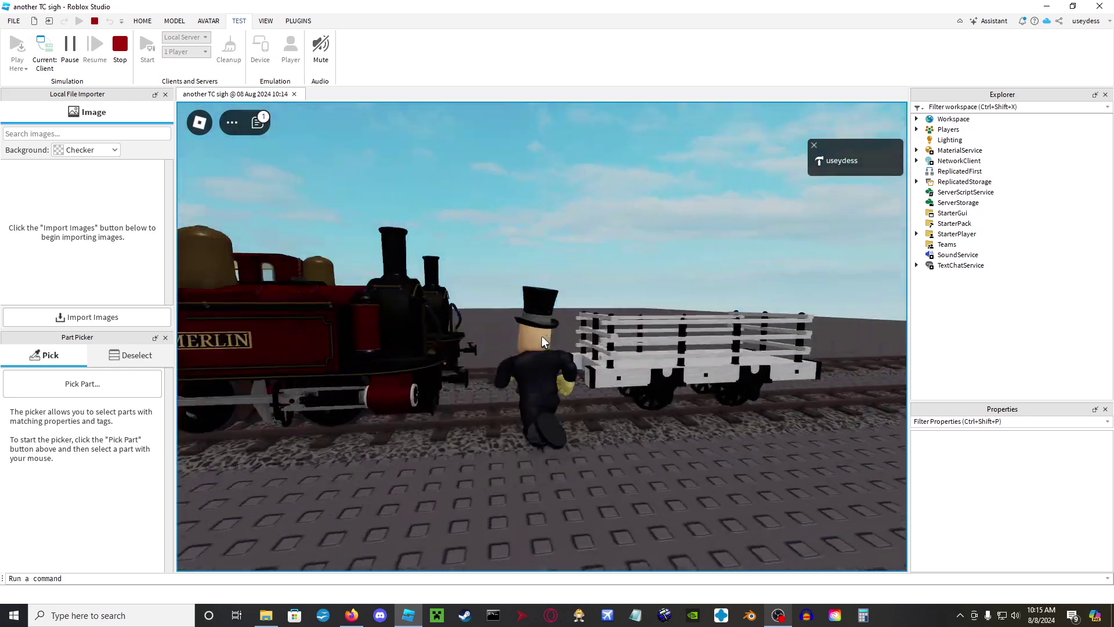
Walk the avatar around the Merlin locomotives and view them together with the slate wagons at both ends
key(w)
key(a)
key(s)
key(d)
right_drag(541, 335, 541, 335)
key(w)
right_drag(468, 377, 462, 367)
key(w)
key(w)
right_drag(510, 260, 510, 260)
key(w)
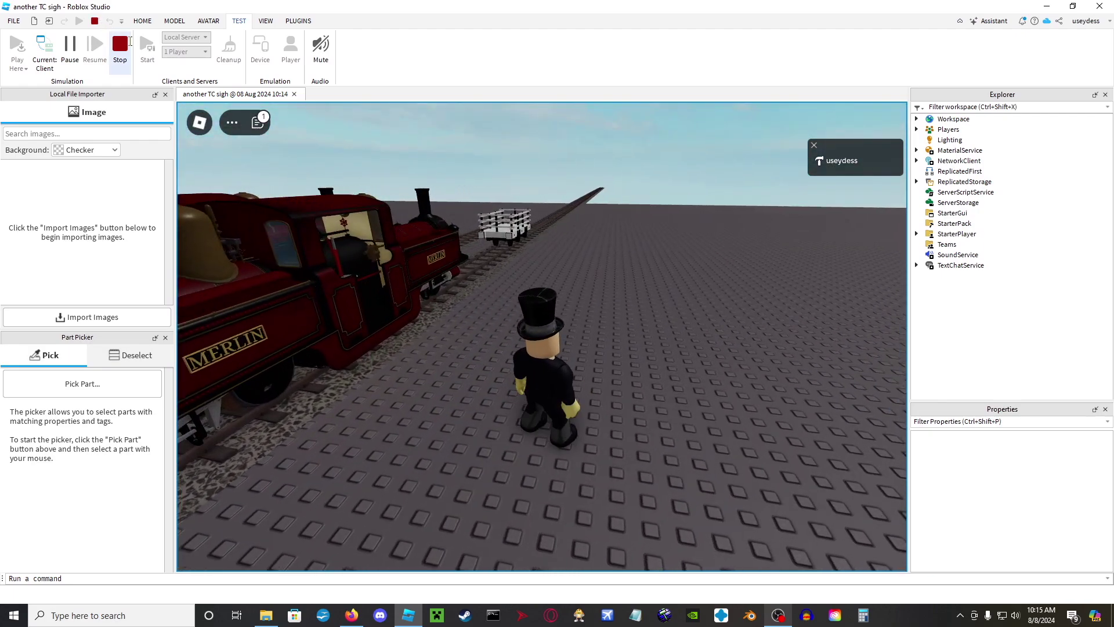
right_drag(497, 222, 496, 221)
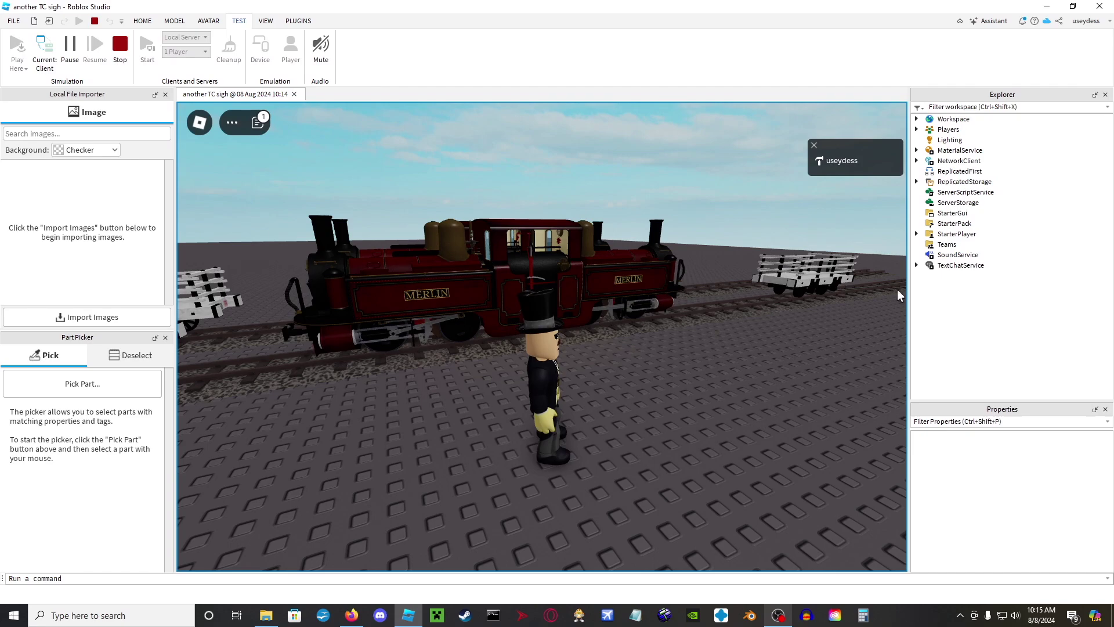
Walk the avatar past the Merlin locomotives to the slate wagon and view it from its end and side
right_drag(816, 262, 816, 263)
key(w)
scroll(816, 262, up, 2)
key(w)
key(w)
key(d)
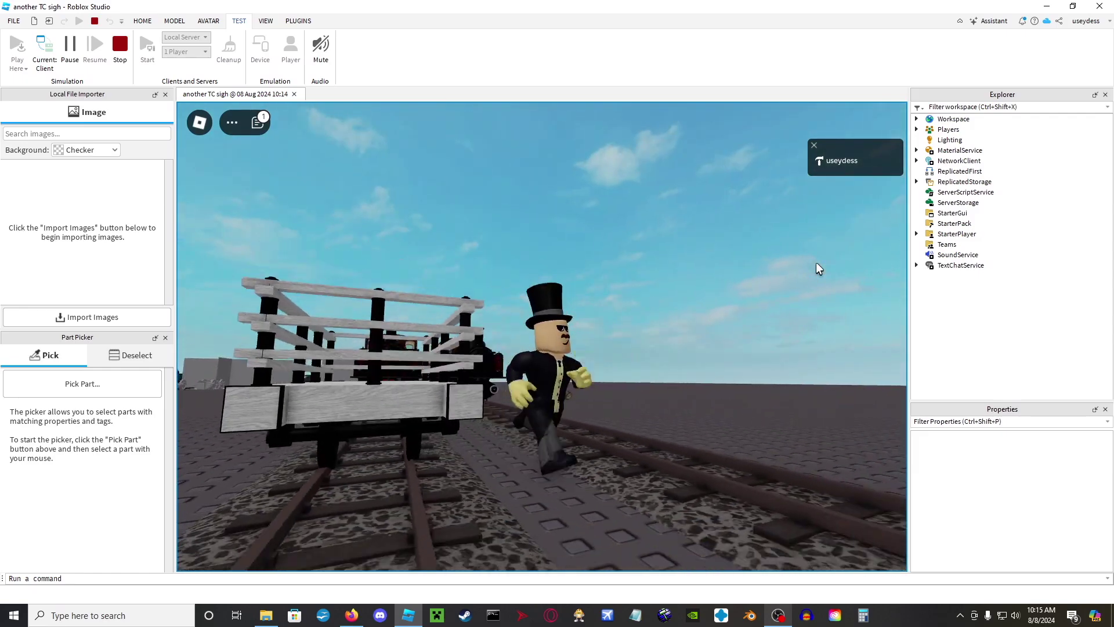
key(w)
key(a)
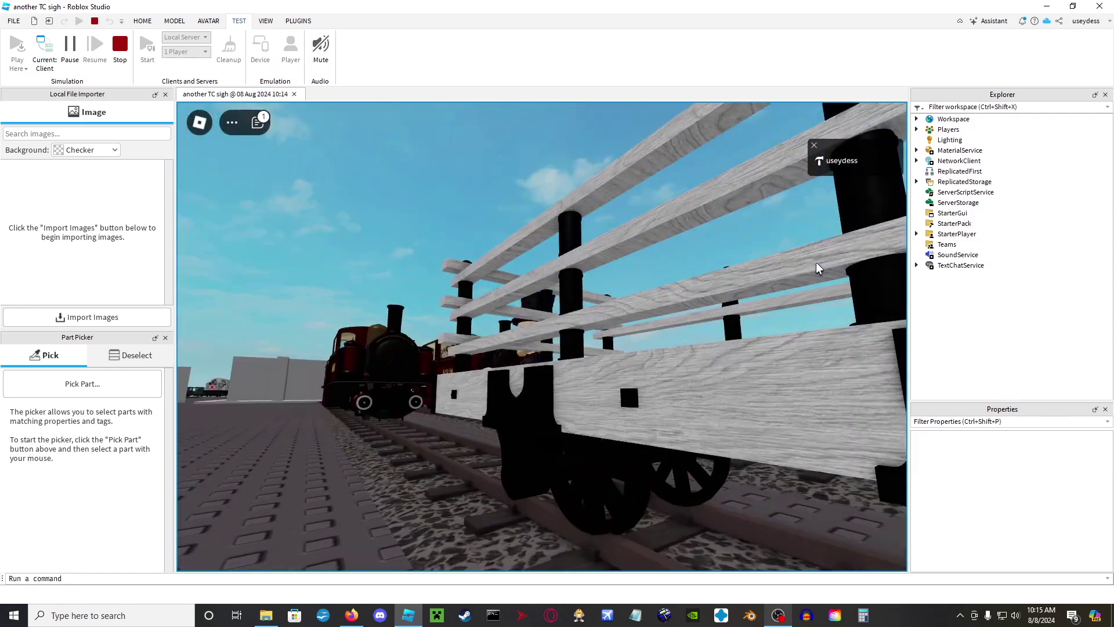
Push the slate wagon along the rails to the edge of the baseplate with the avatar and end the playtest
key(s)
right_drag(816, 262, 815, 262)
key(d)
key(a)
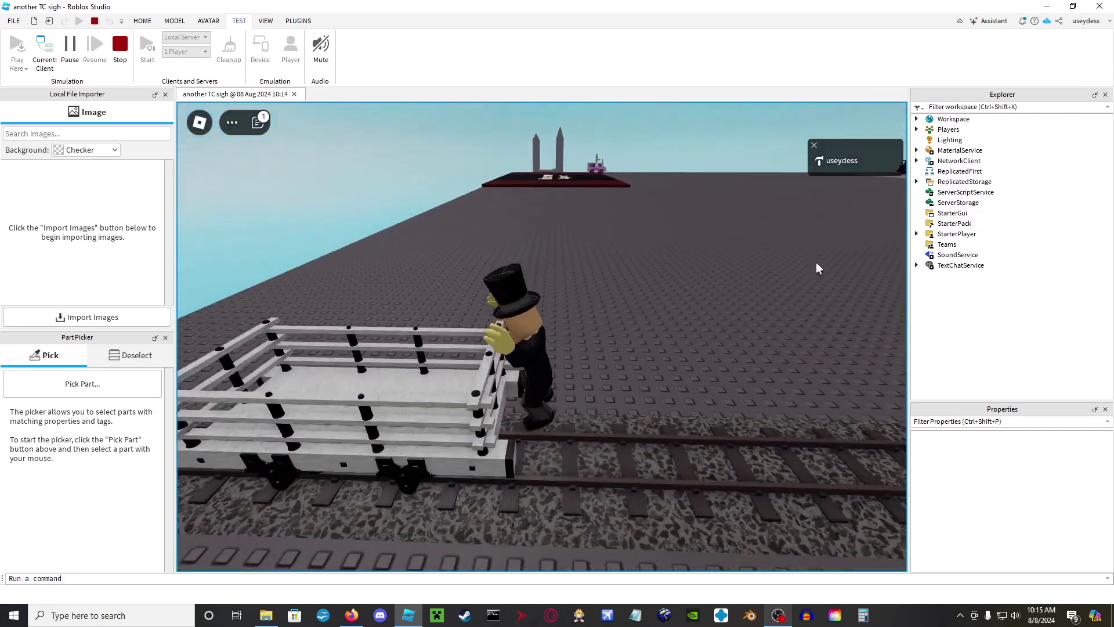
key(space)
key(d)
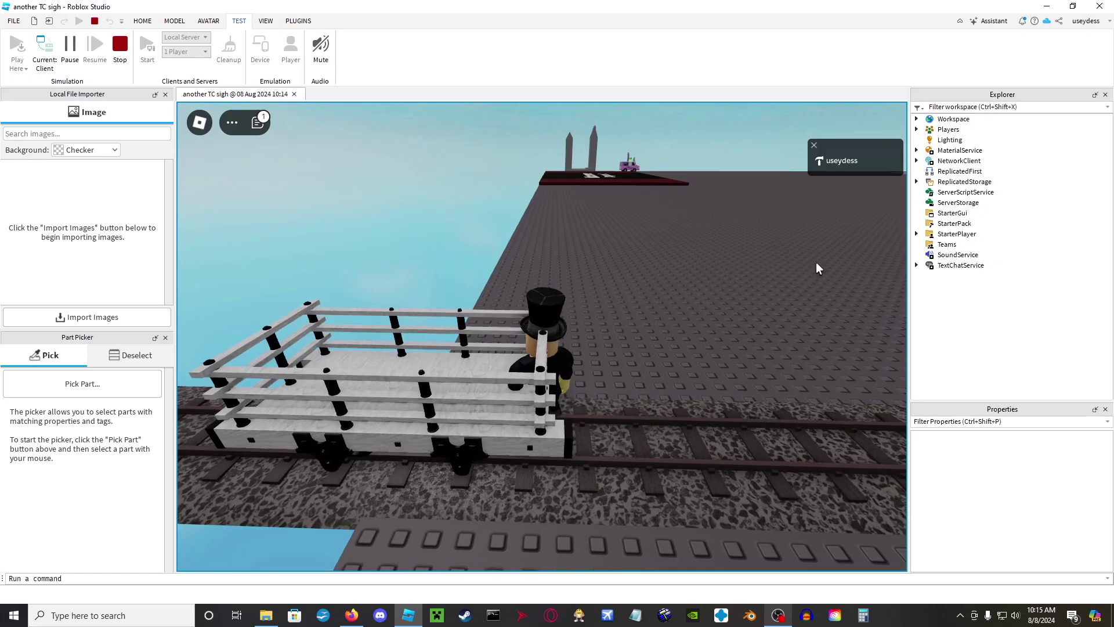
key(w)
right_drag(816, 262, 816, 263)
key(a)
key(d)
key(w)
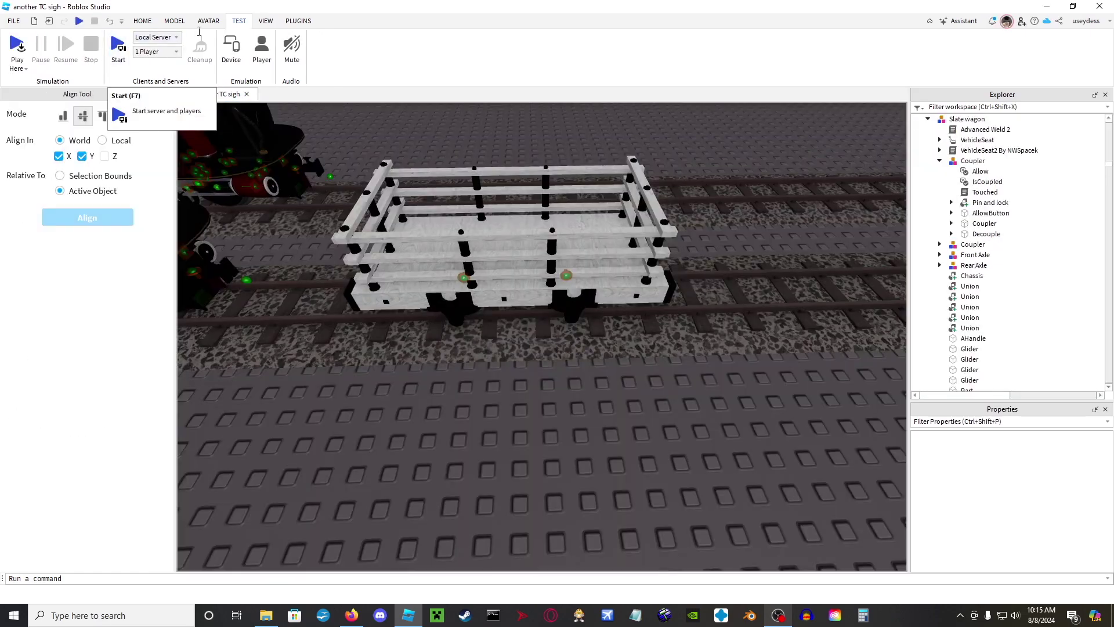
Select the slate wagon standing on the track beside the Merlin locomotives
key(w)
right_drag(565, 378, 594, 345)
key(w)
key(d)
right_drag(505, 260, 484, 190)
click(475, 189)
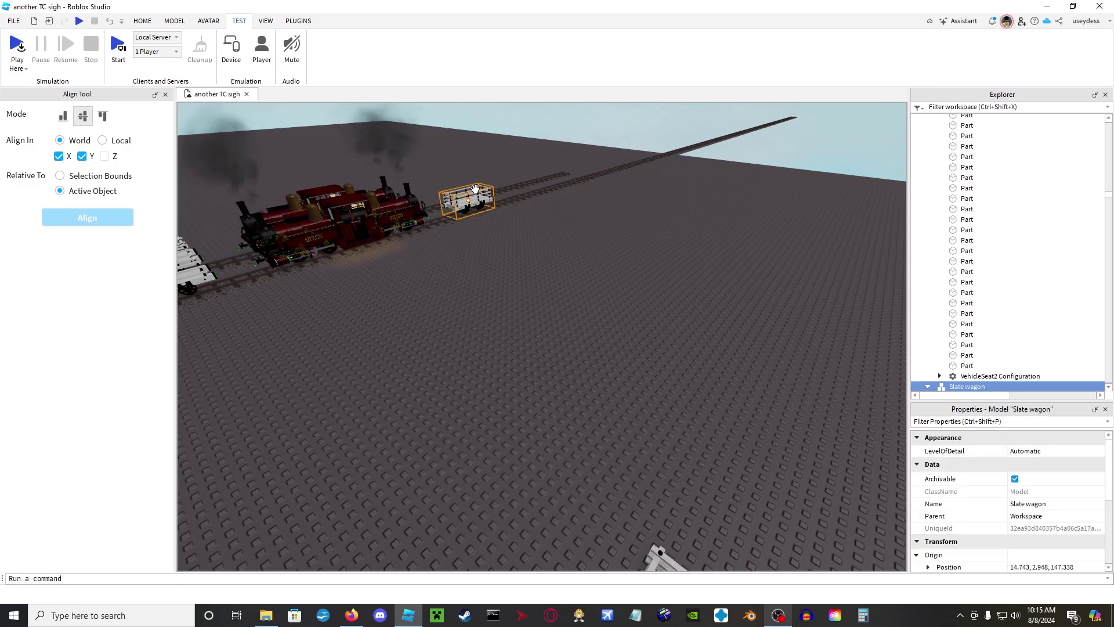
Delete the Advanced Weld 2 script, the axle and chassis attachments, and both hinge constraints from the nearest slate wagon standing off the track
drag(512, 271, 542, 476)
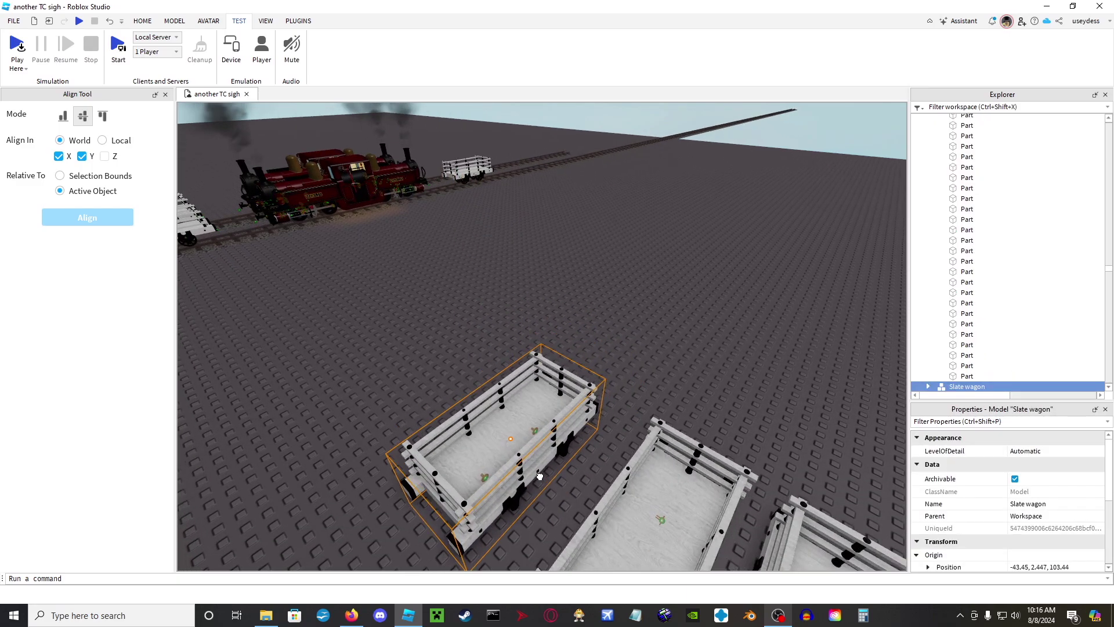
scroll(1035, 352, down, 4)
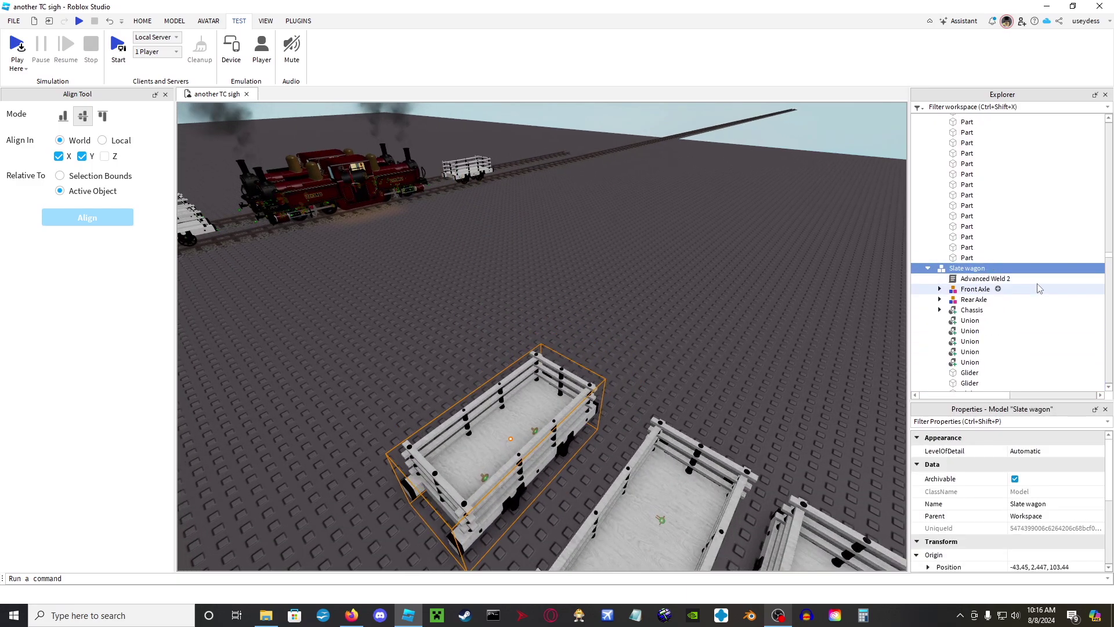
click(986, 279)
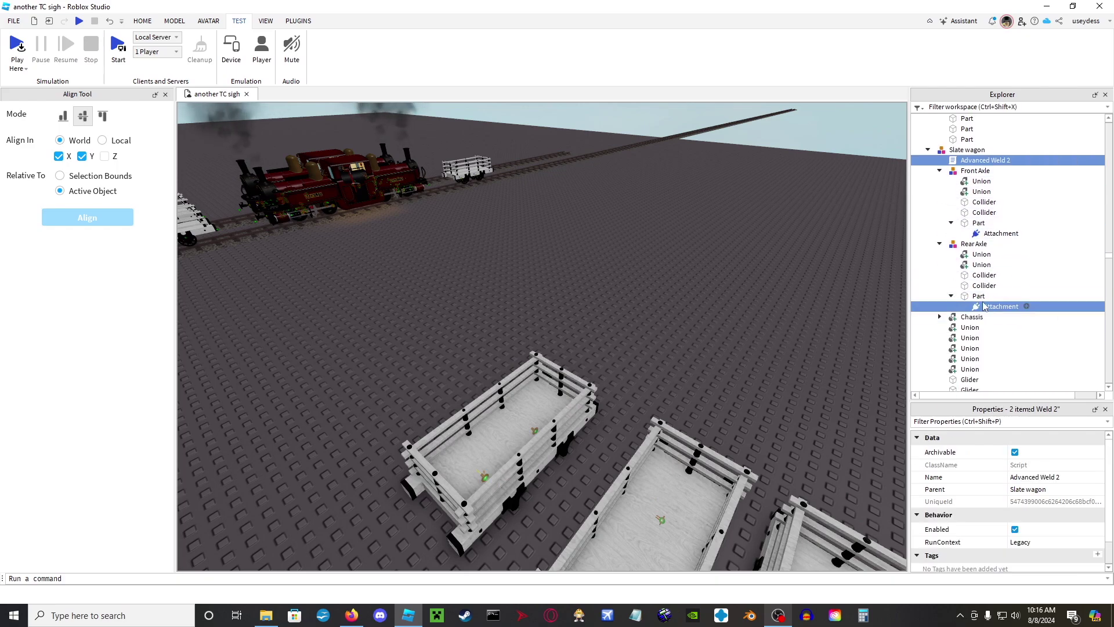
scroll(1003, 248, down, 8)
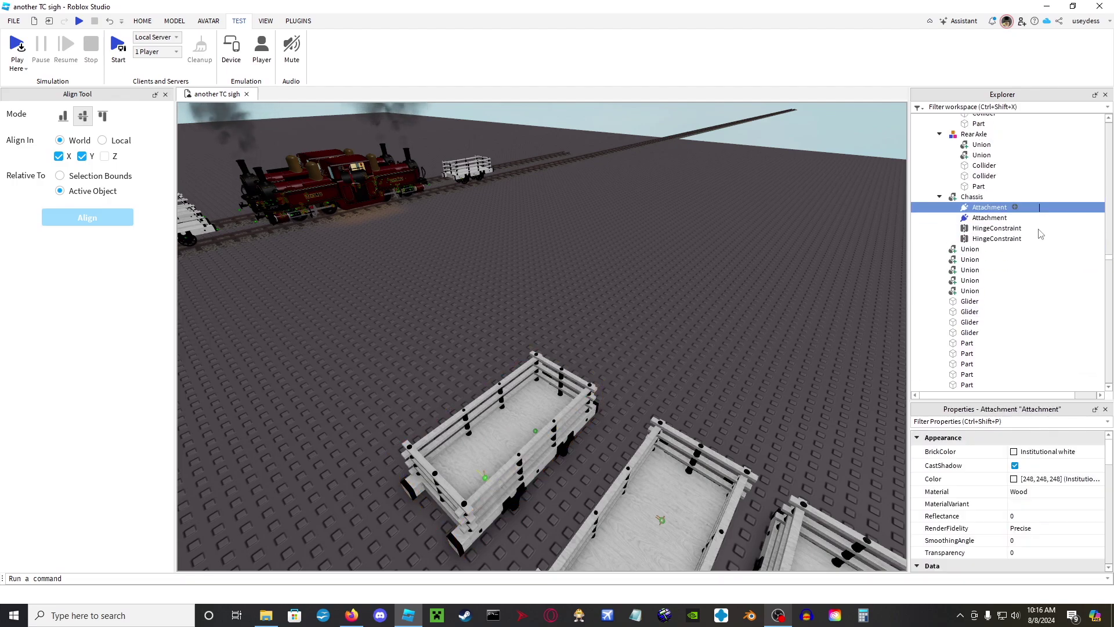
shift+click(1039, 238)
key(Delete)
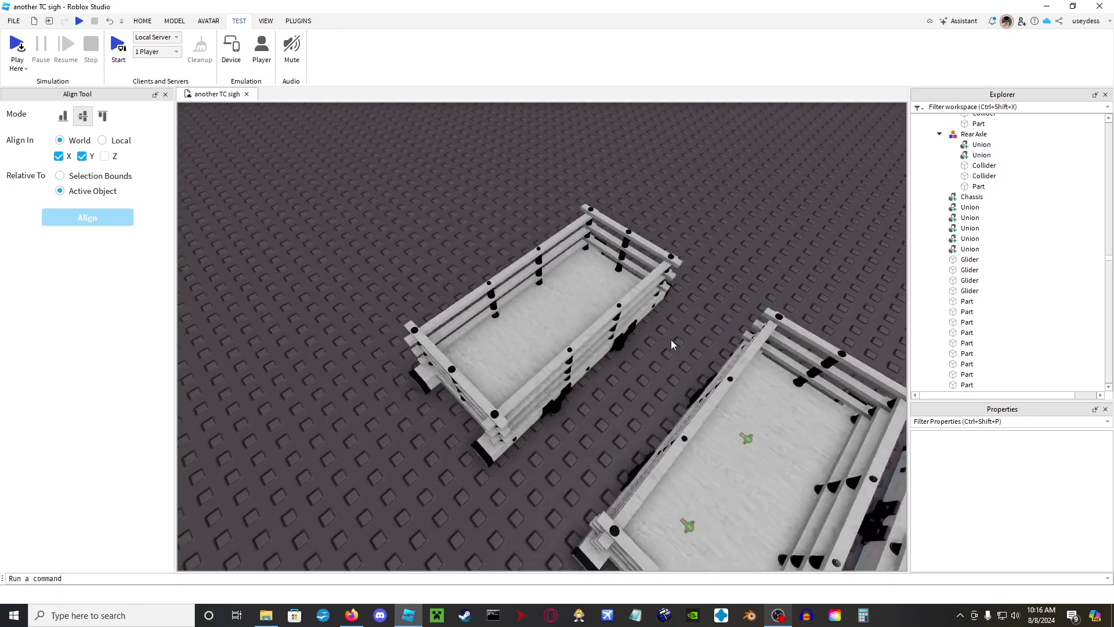